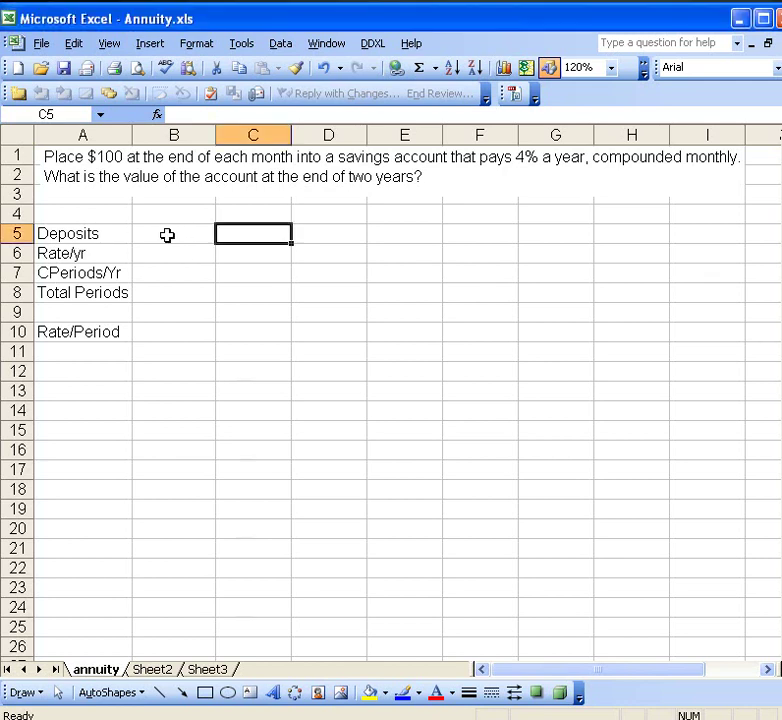
- Enter 100, 0.04, 12 and 24 in B5:B8 for deposit, yearly rate, periods/year and total periods
{"action": "left_click", "coordinate": [167, 234]}
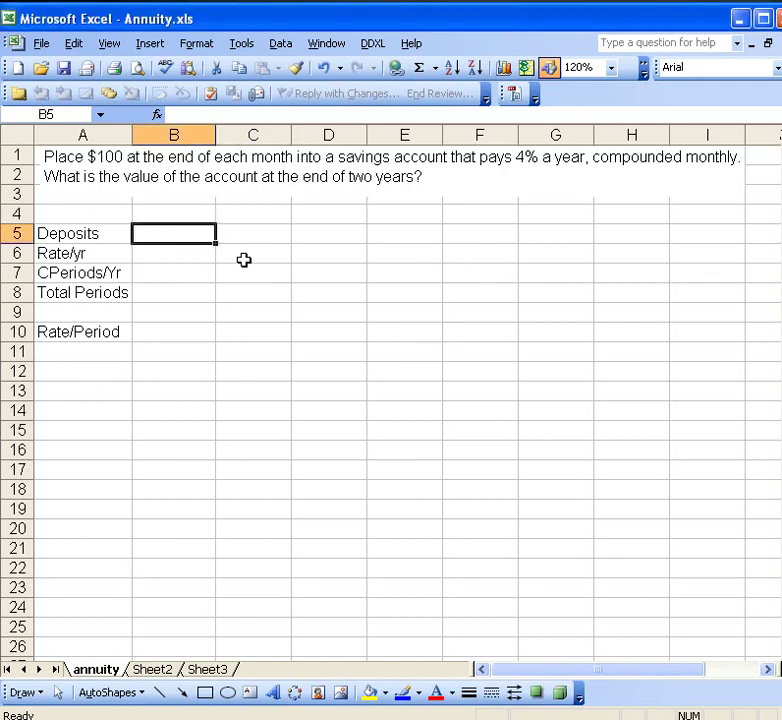
{"action": "type", "text": "100"}
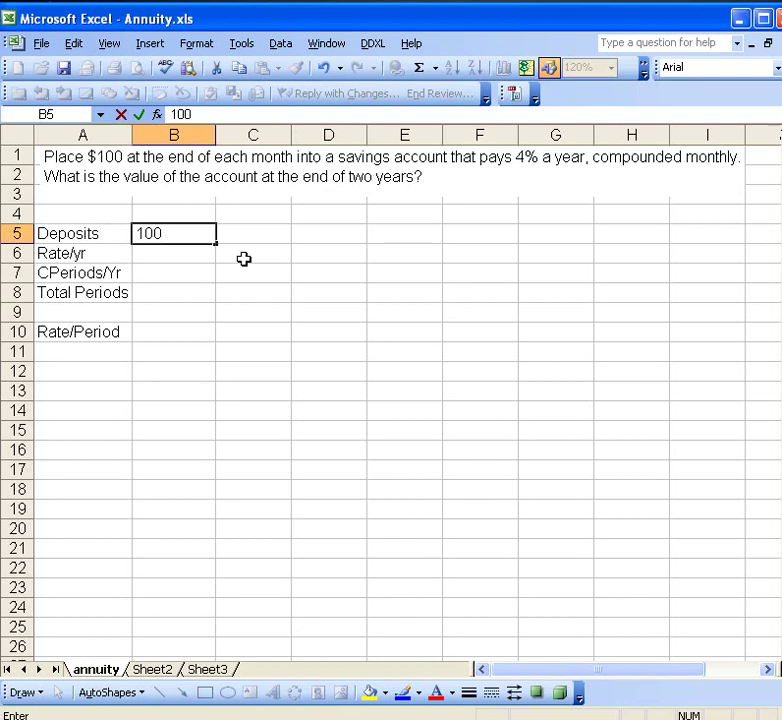
{"action": "key", "text": "Return"}
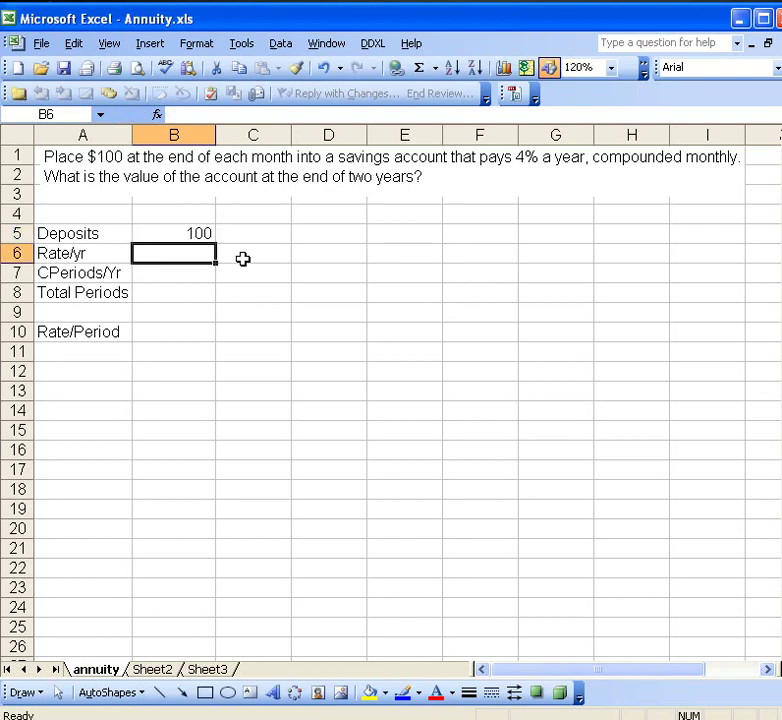
{"action": "type", "text": ".04"}
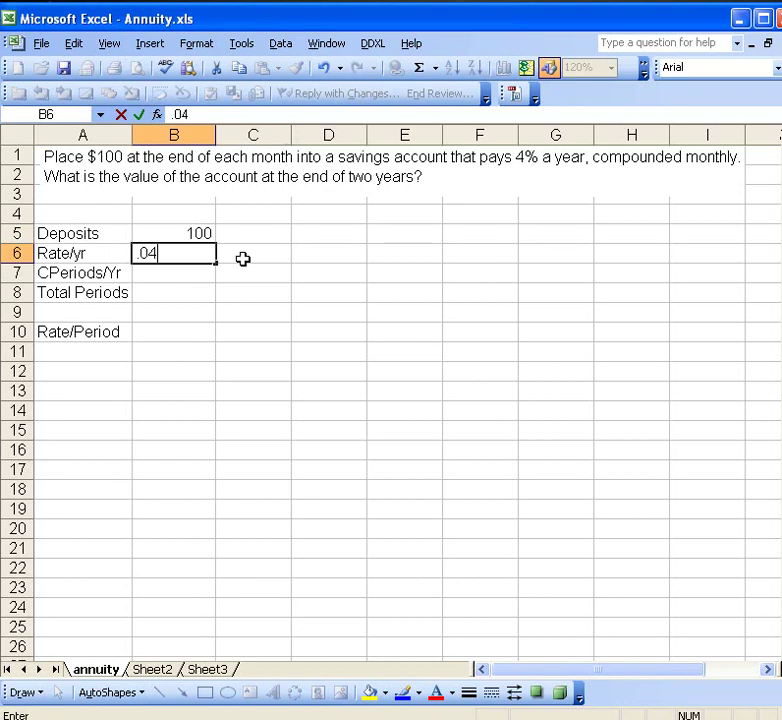
{"action": "key", "text": "Return"}
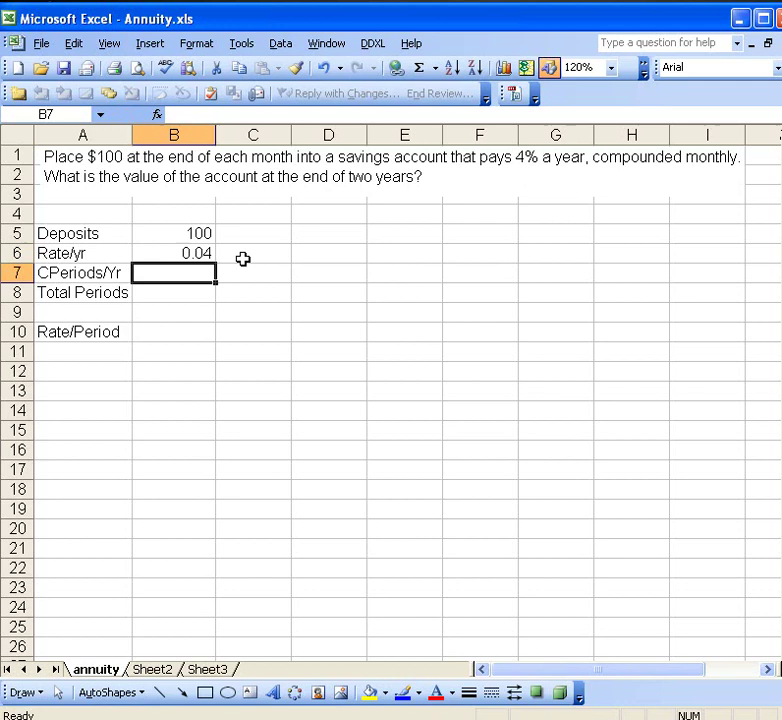
{"action": "type", "text": "12"}
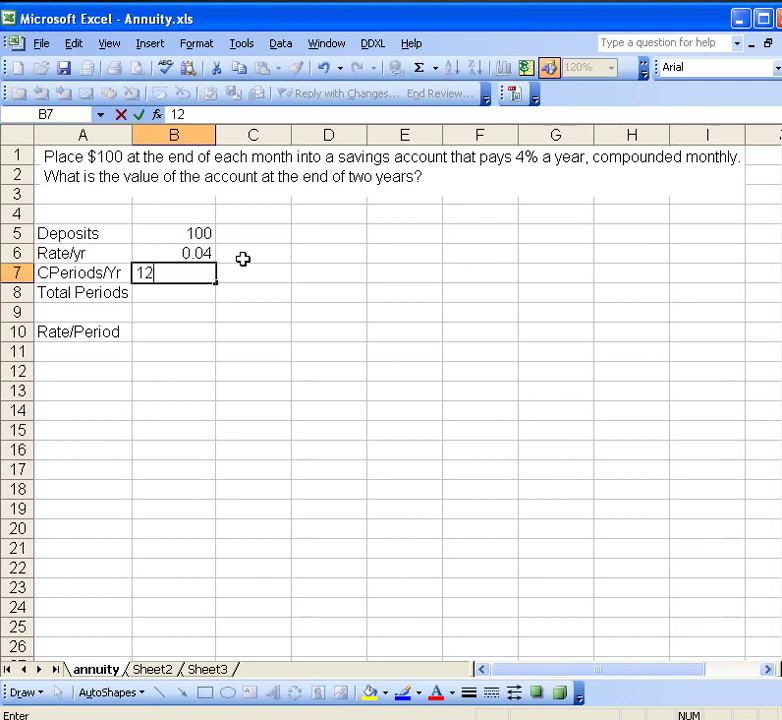
{"action": "key", "text": "Return"}
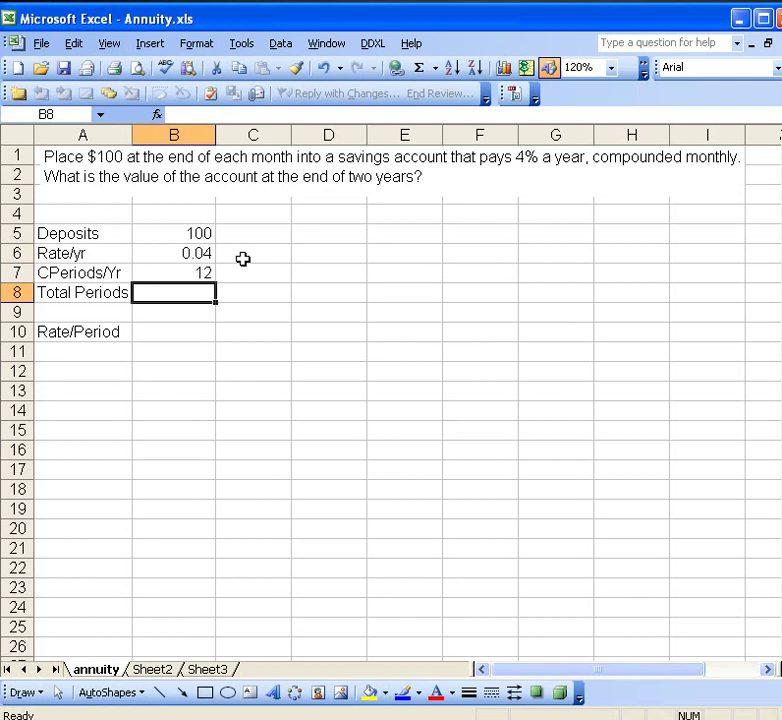
{"action": "type", "text": "24"}
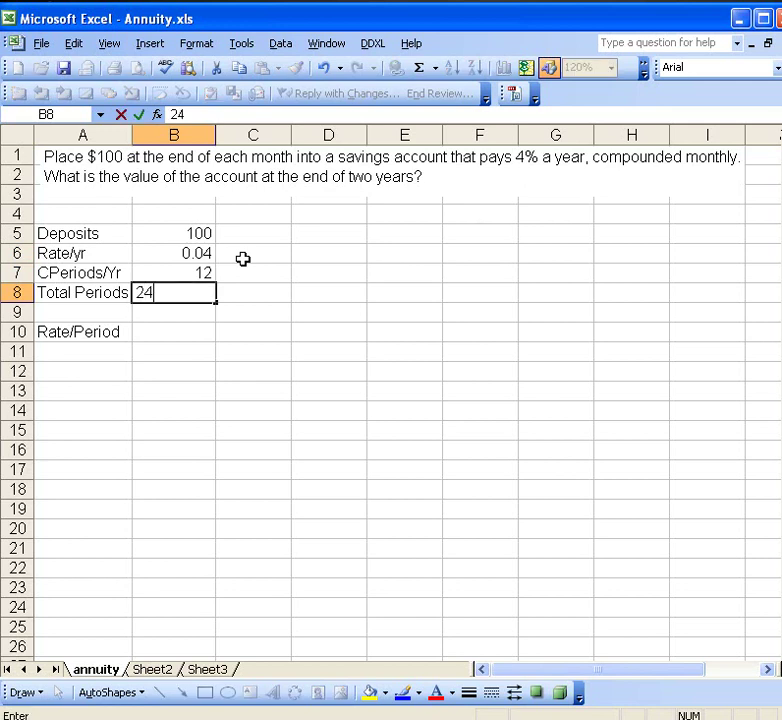
{"action": "key", "text": "Return"}
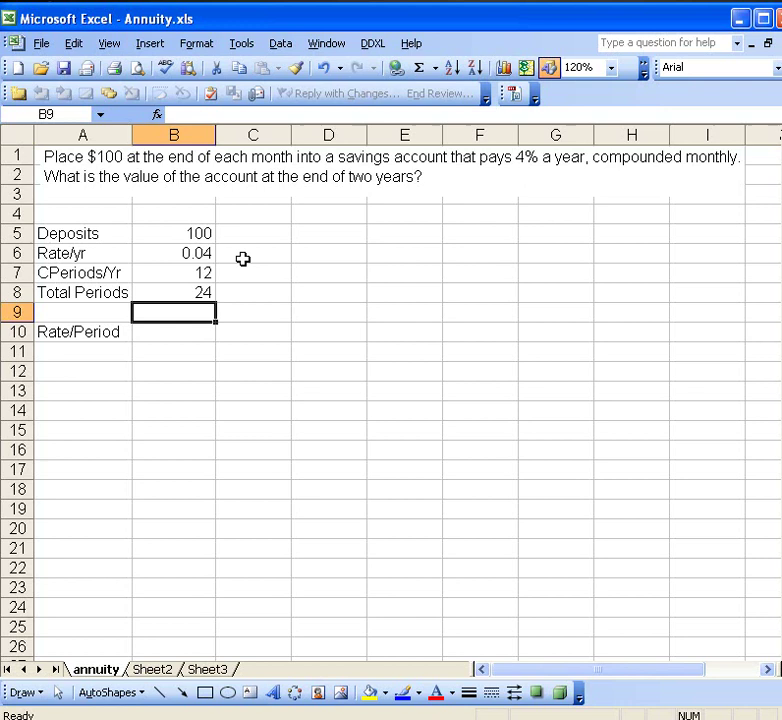
{"action": "key", "text": "Down"}
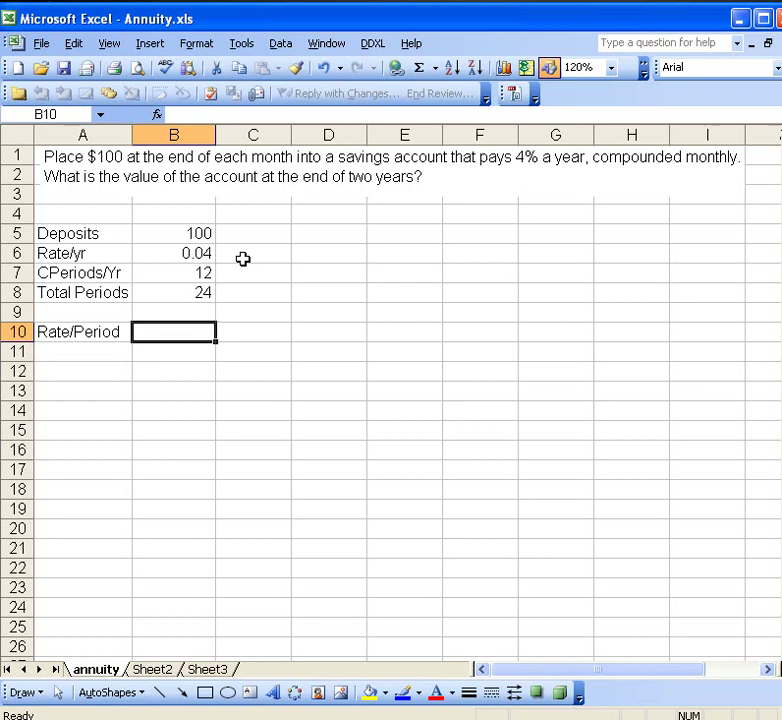
- Enter =B6/B7 in B10 so Rate/Period shows 0.003333
{"action": "type", "text": "="}
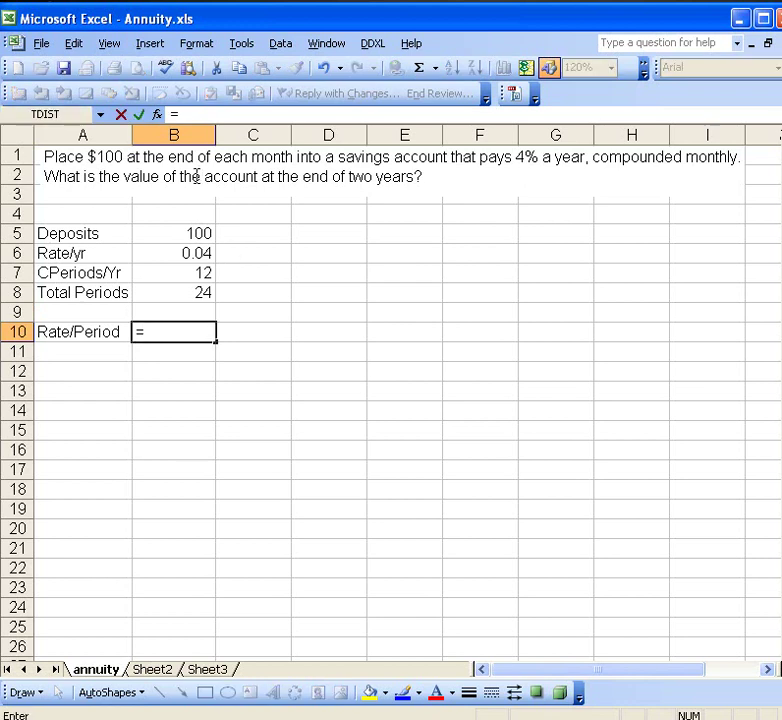
{"action": "left_click", "coordinate": [195, 253]}
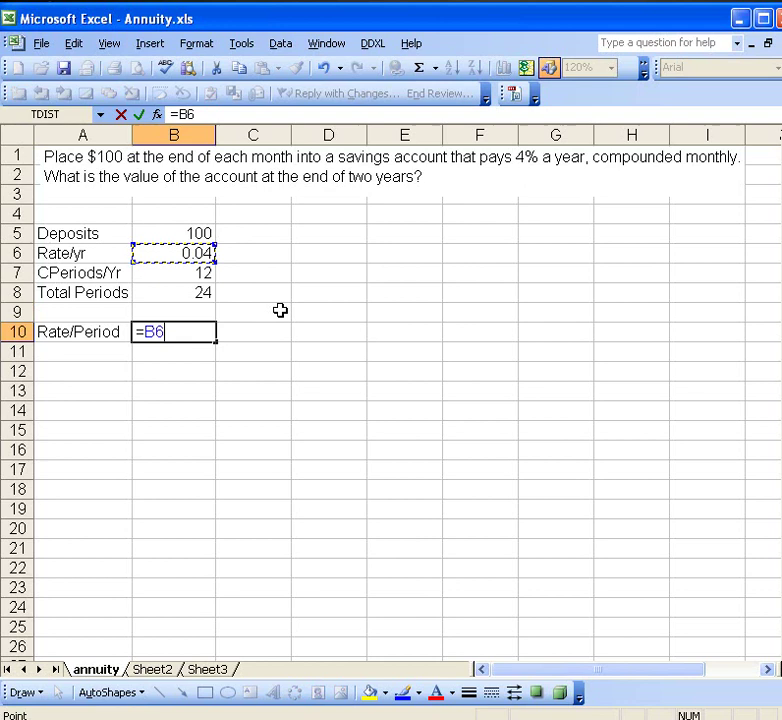
{"action": "type", "text": "/"}
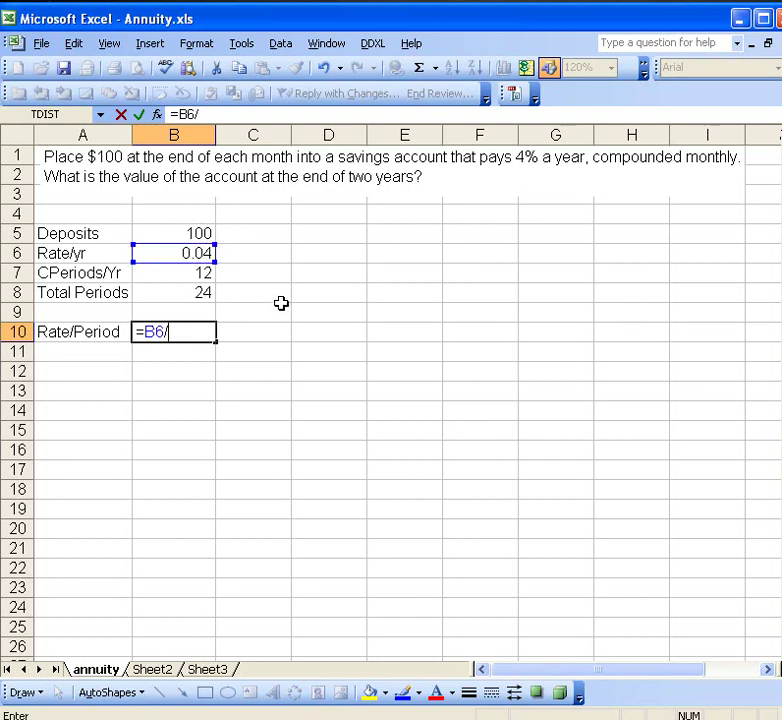
{"action": "left_click", "coordinate": [204, 273]}
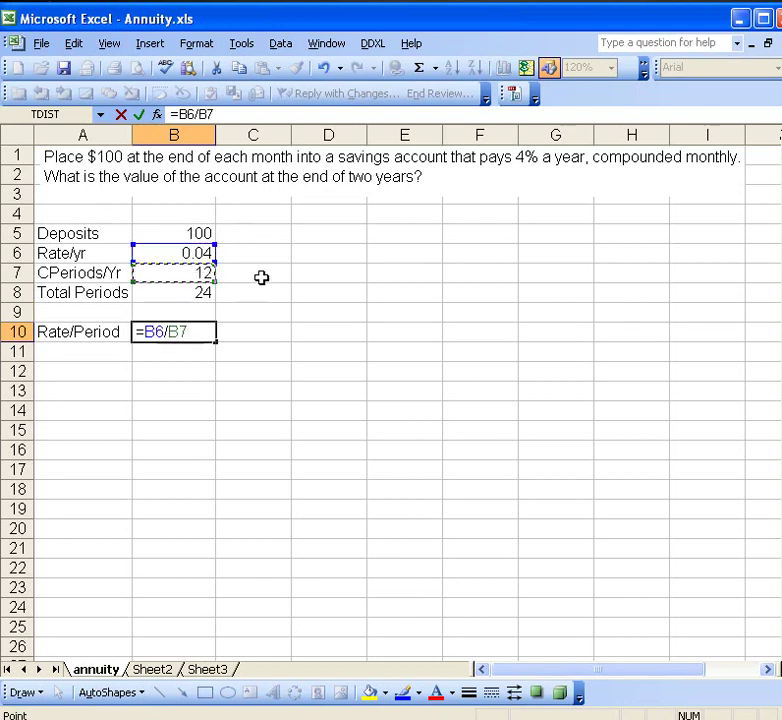
{"action": "key", "text": "Return"}
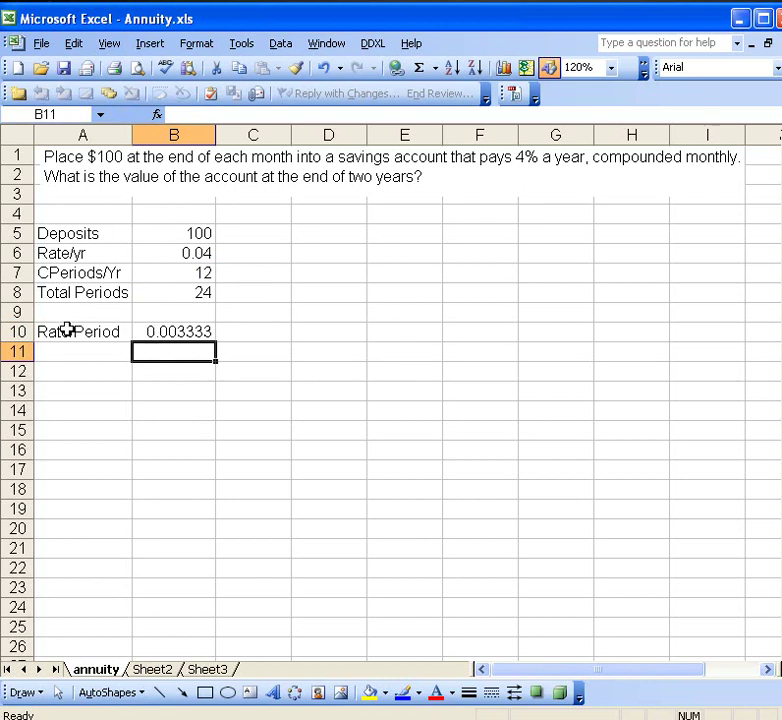
- Type the headers Months, Deposit and Interest across D4:F4
{"action": "left_click", "coordinate": [306, 214]}
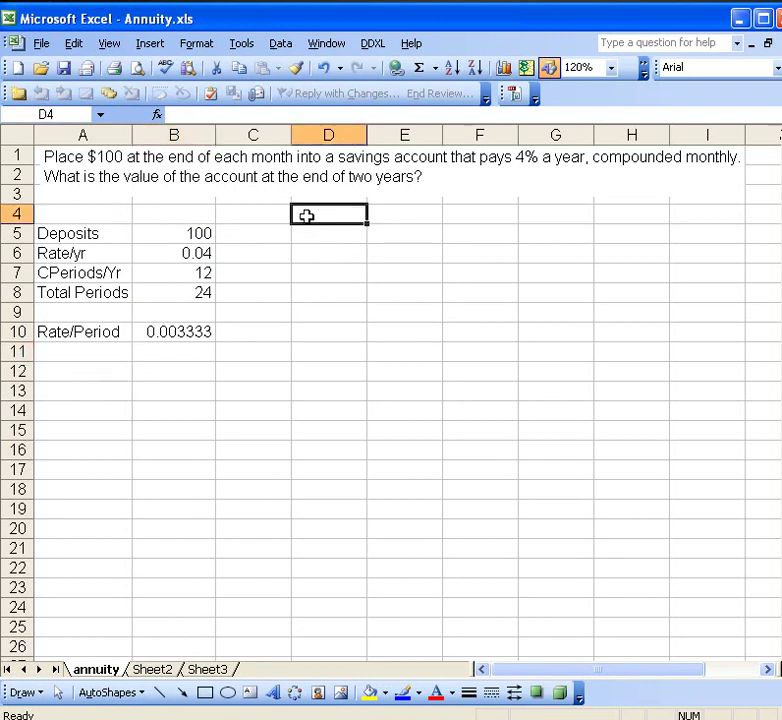
{"action": "type", "text": "M"}
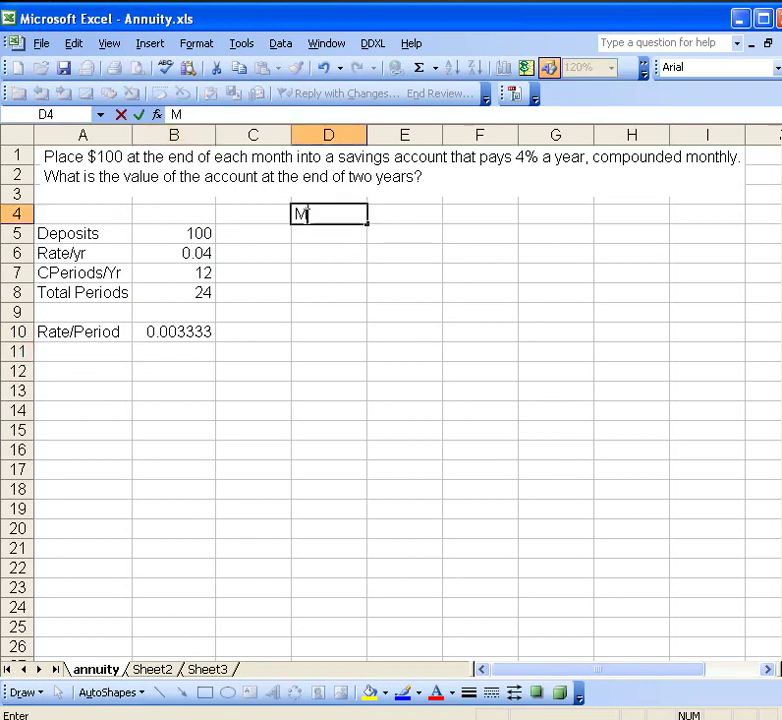
{"action": "type", "text": "onths"}
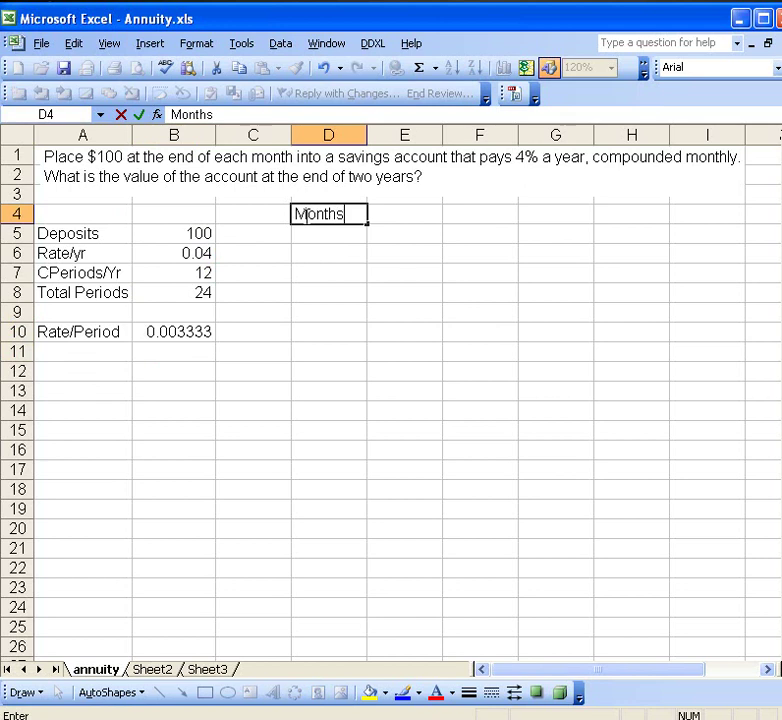
{"action": "key", "text": "Tab"}
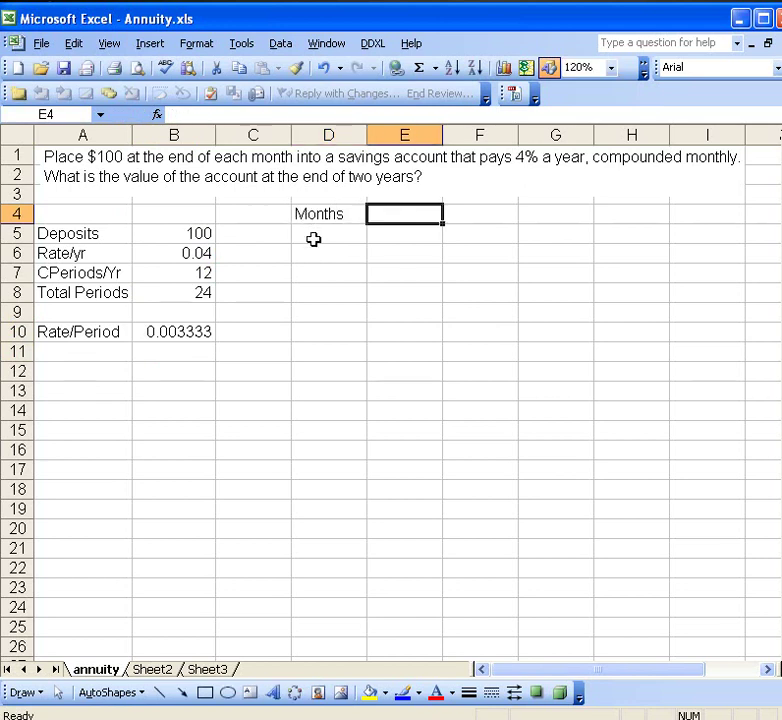
{"action": "type", "text": "D"}
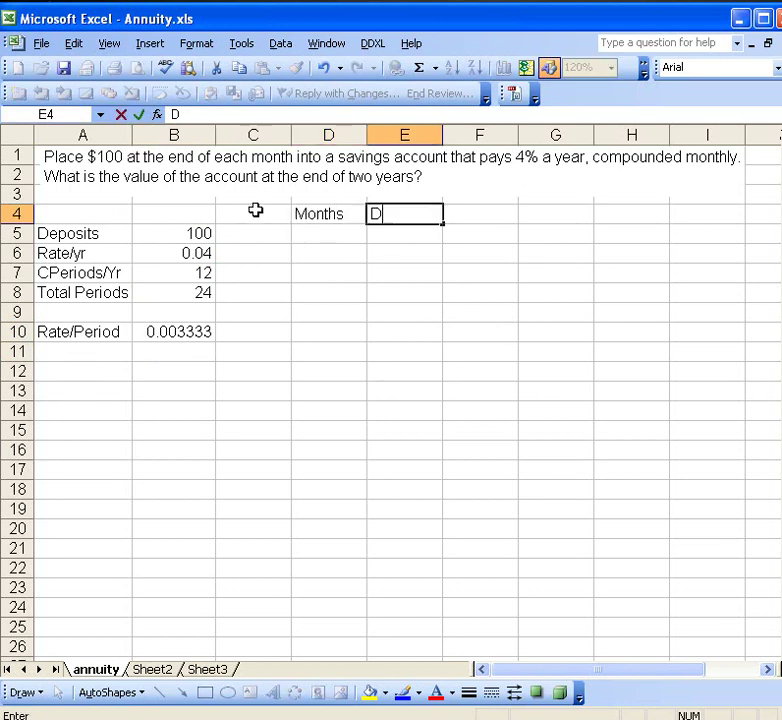
{"action": "type", "text": "eposit"}
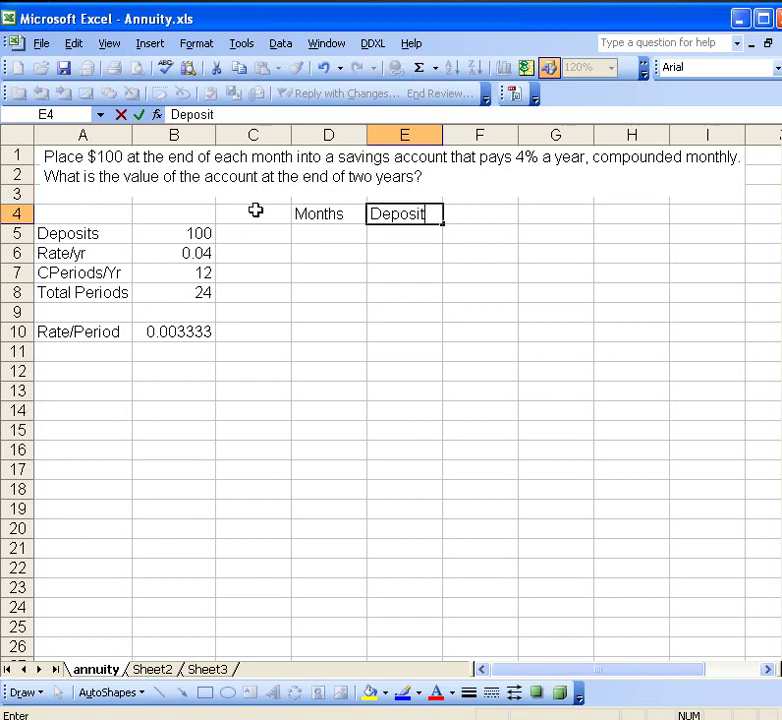
{"action": "key", "text": "Tab"}
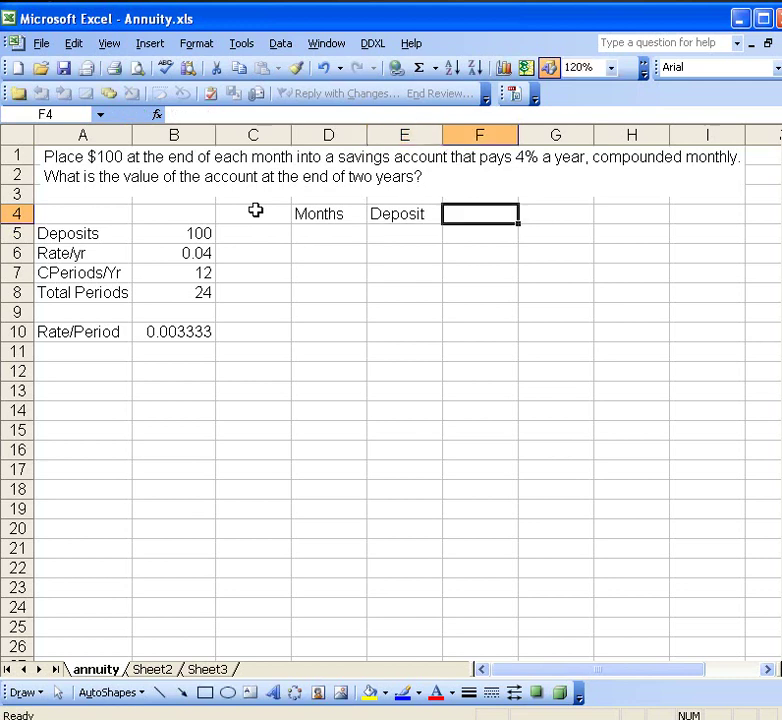
{"action": "type", "text": "Interest"}
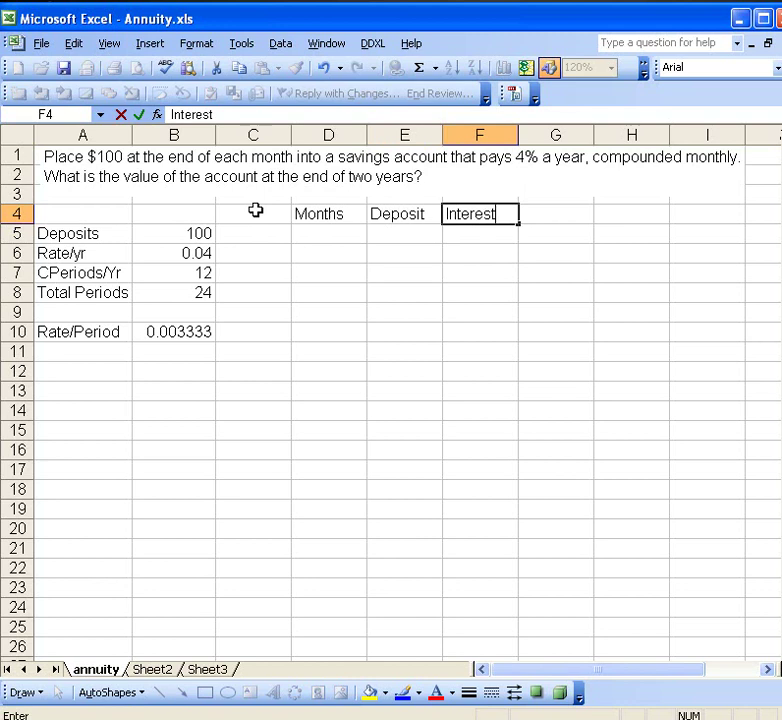
{"action": "key", "text": "Tab"}
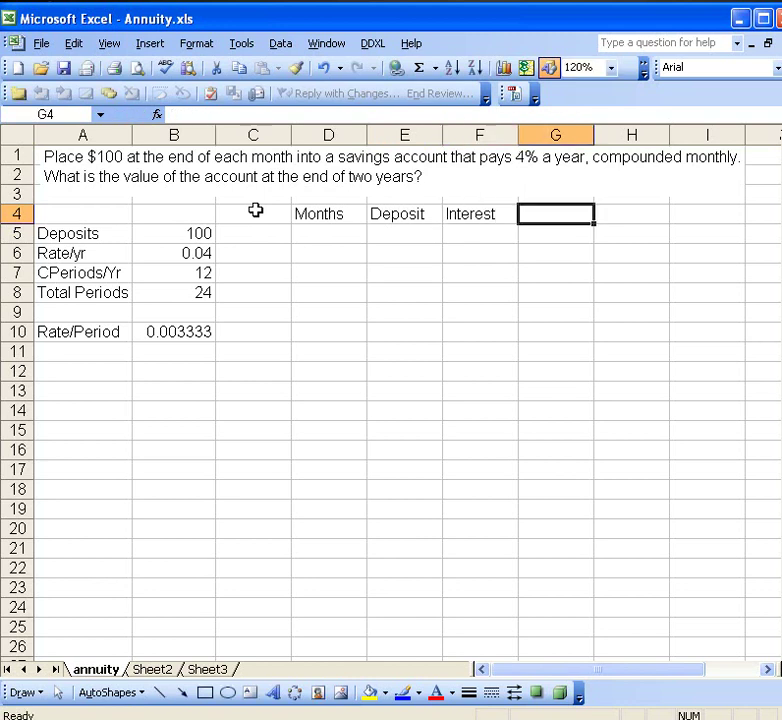
- Add the G4 header and correct it to read 'End Balance'
{"action": "type", "text": "E"}
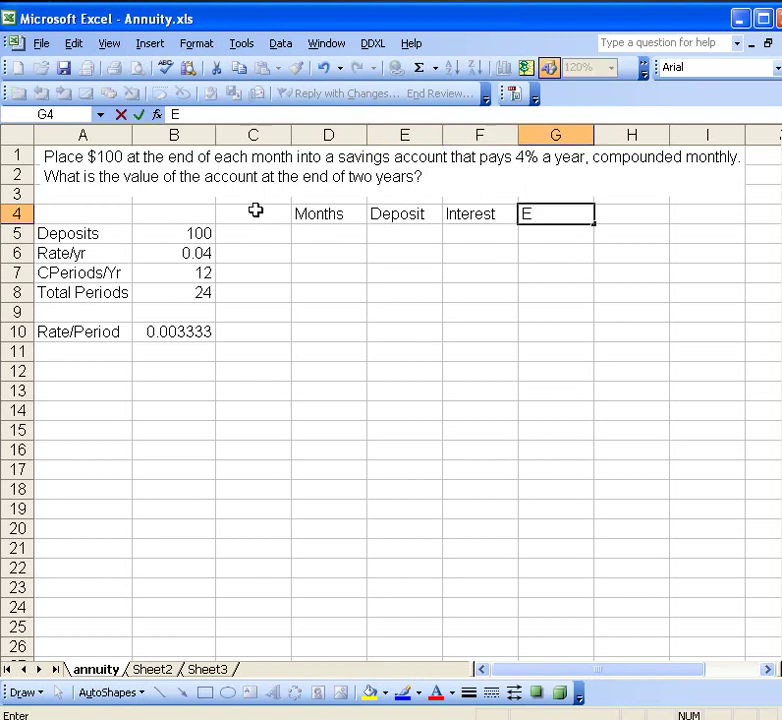
{"action": "type", "text": "ndBa"}
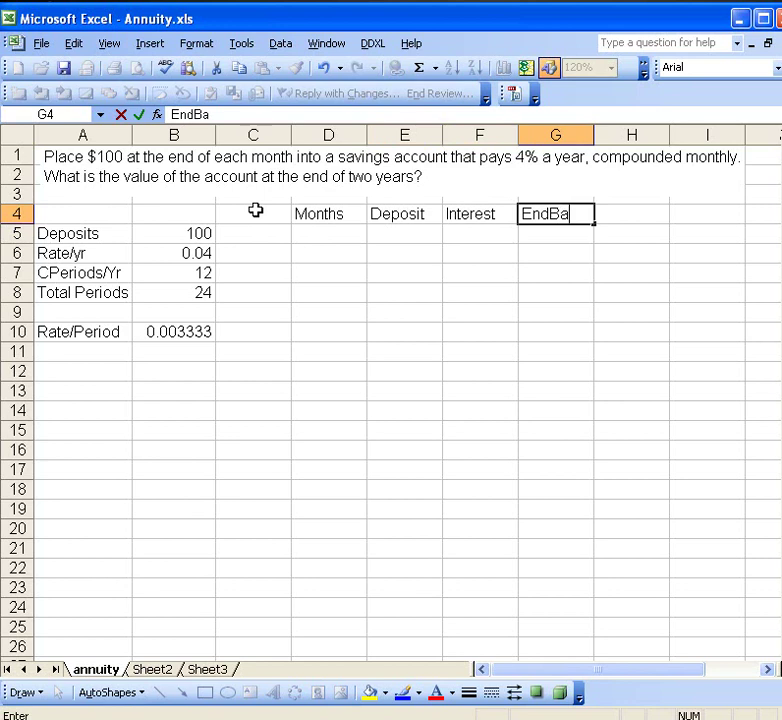
{"action": "type", "text": "lance"}
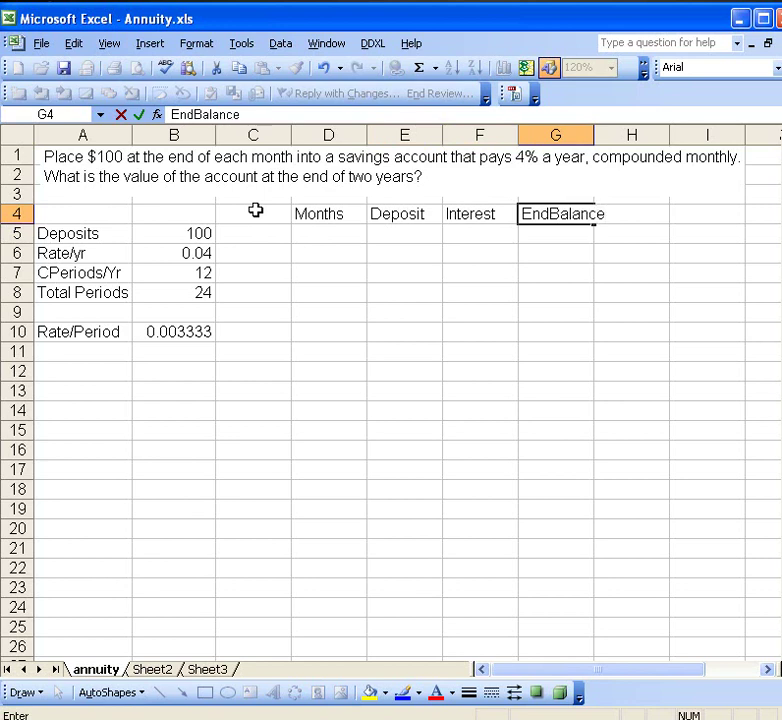
{"action": "key", "text": "Return"}
{"action": "key", "text": "Up"}
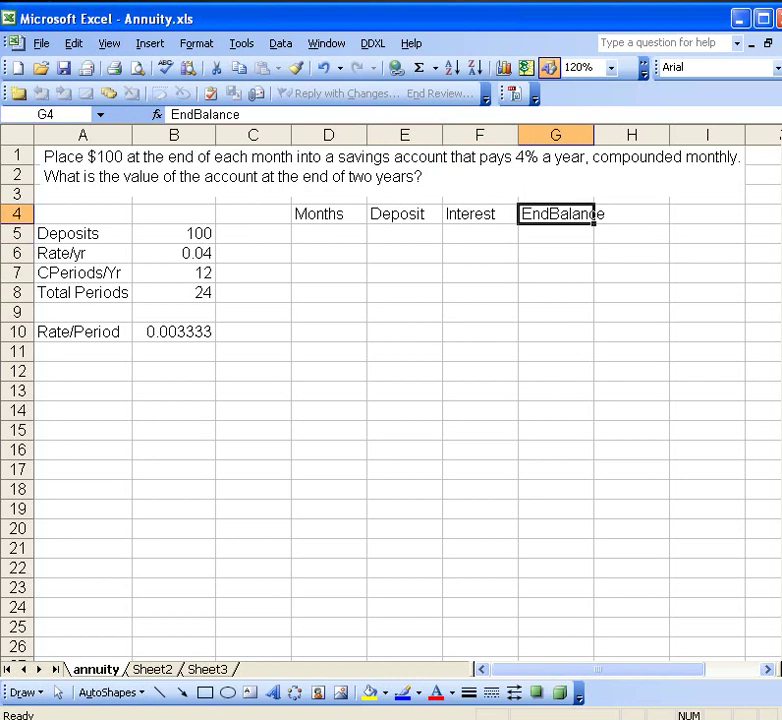
{"action": "left_click", "coordinate": [193, 114]}
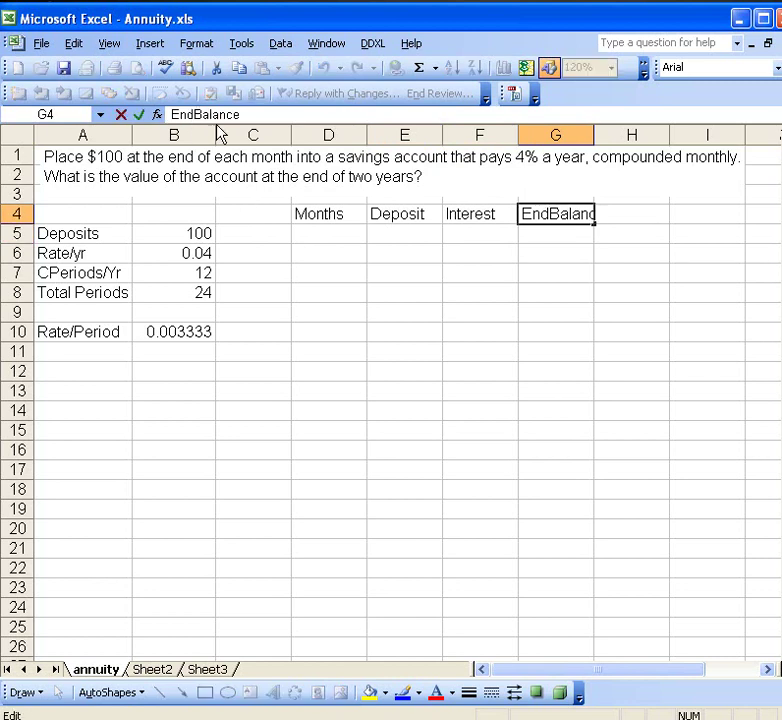
{"action": "left_click", "coordinate": [330, 232]}
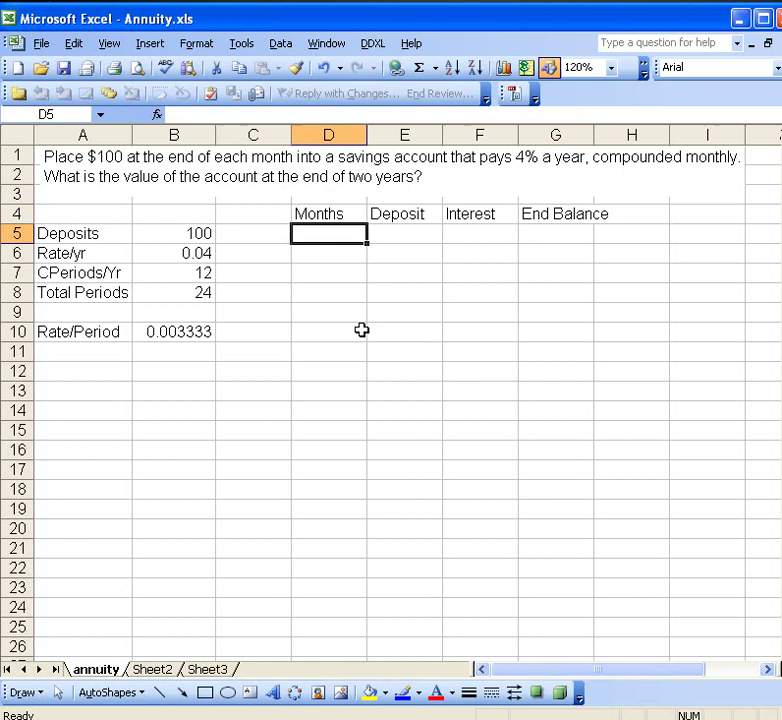
- Start Months at 1 in D5 and fill a column series through 24 down to D28
{"action": "type", "text": "1"}
{"action": "key", "text": "Return"}
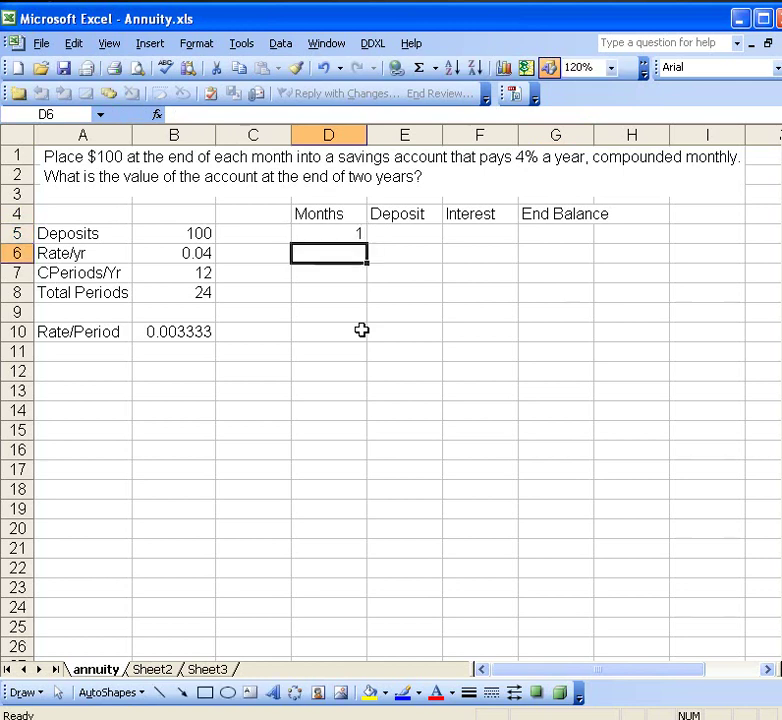
{"action": "key", "text": "Up"}
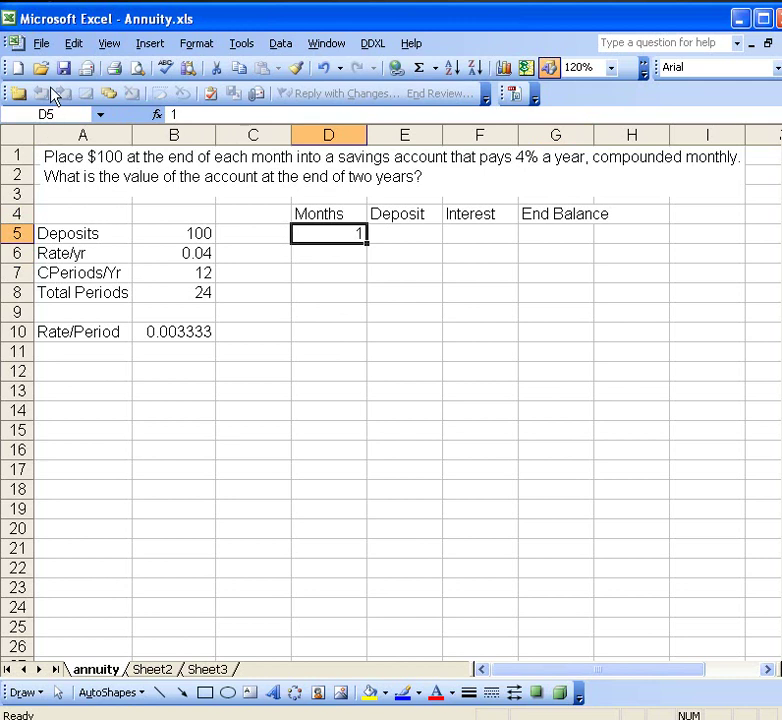
{"action": "left_click", "coordinate": [72, 44]}
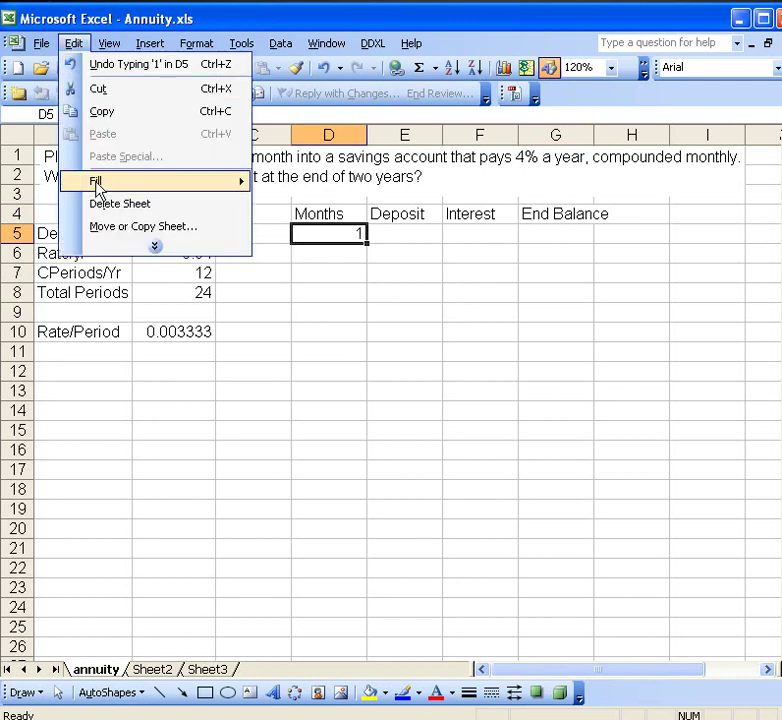
{"action": "mouse_move", "coordinate": [175, 190]}
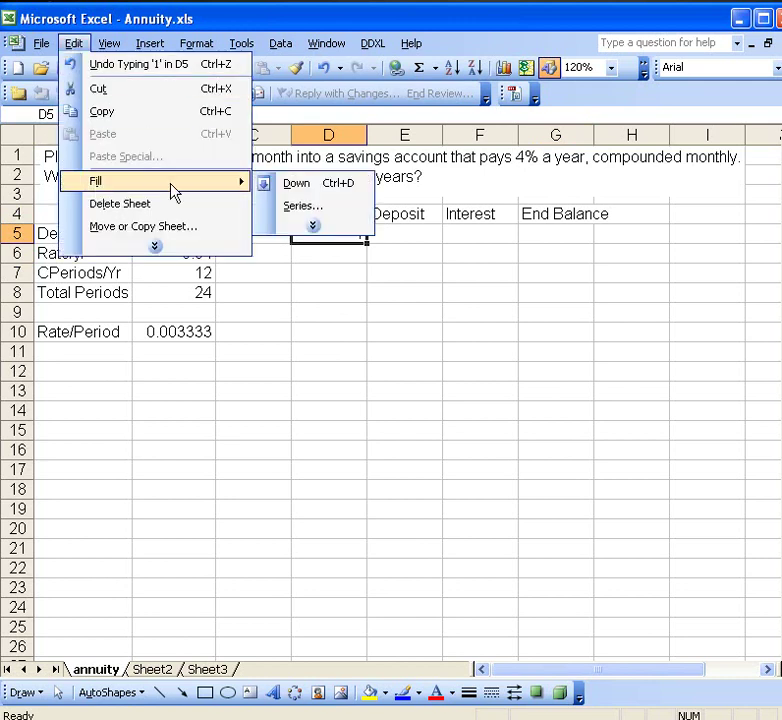
{"action": "left_click", "coordinate": [303, 206]}
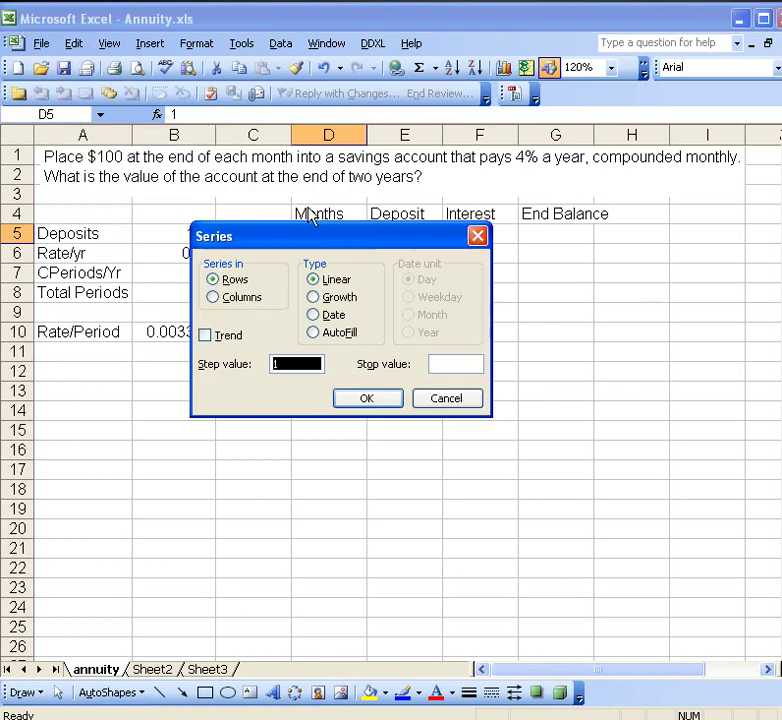
{"action": "left_click", "coordinate": [215, 298]}
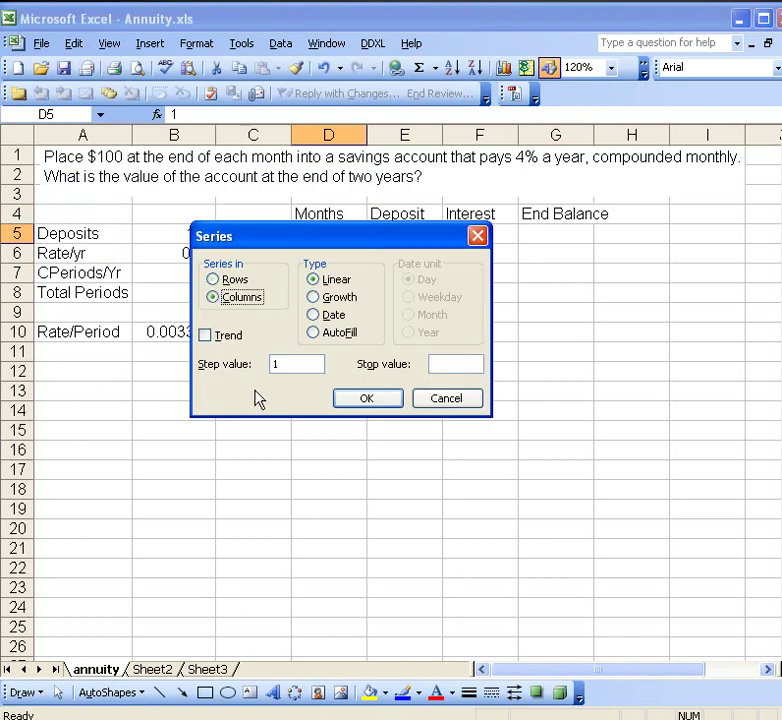
{"action": "left_click", "coordinate": [435, 364]}
{"action": "type", "text": "24"}
{"action": "left_click", "coordinate": [378, 400]}
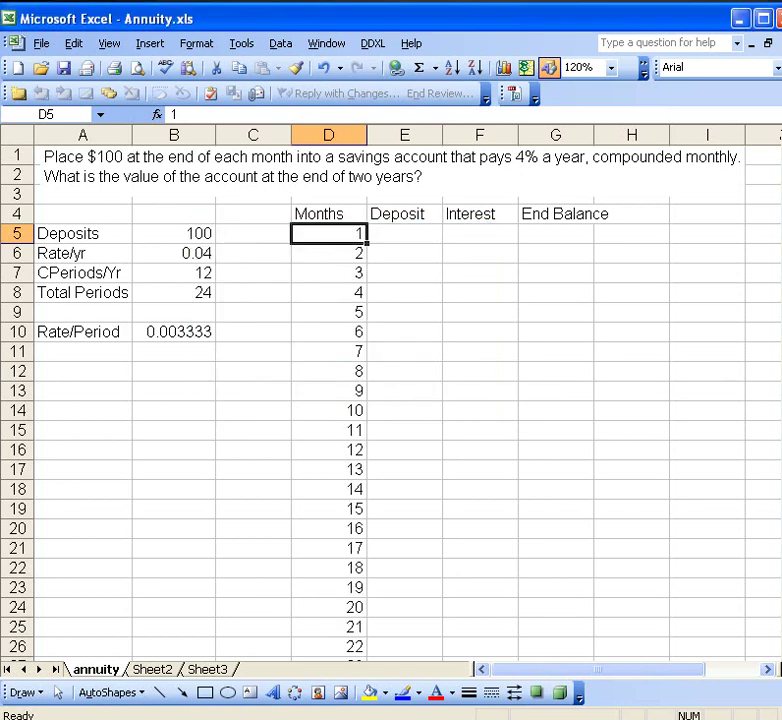
{"action": "scroll", "coordinate": [390, 400], "scroll_direction": "down", "scroll_amount": 1}
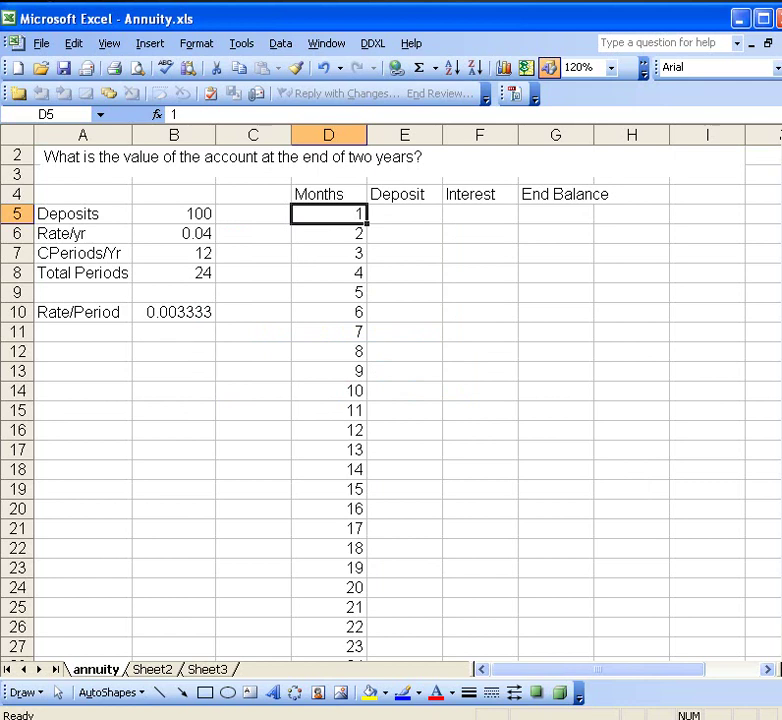
{"action": "scroll", "coordinate": [761, 642], "scroll_direction": "down", "scroll_amount": 1}
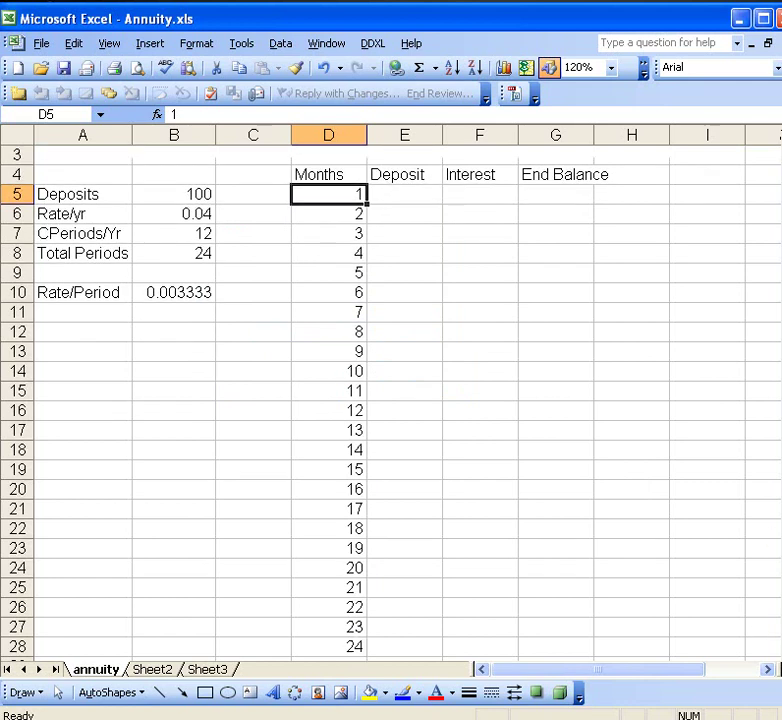
- Fill E5:E28 with =$B$5 so every month's deposit shows 100
{"action": "left_click", "coordinate": [410, 196]}
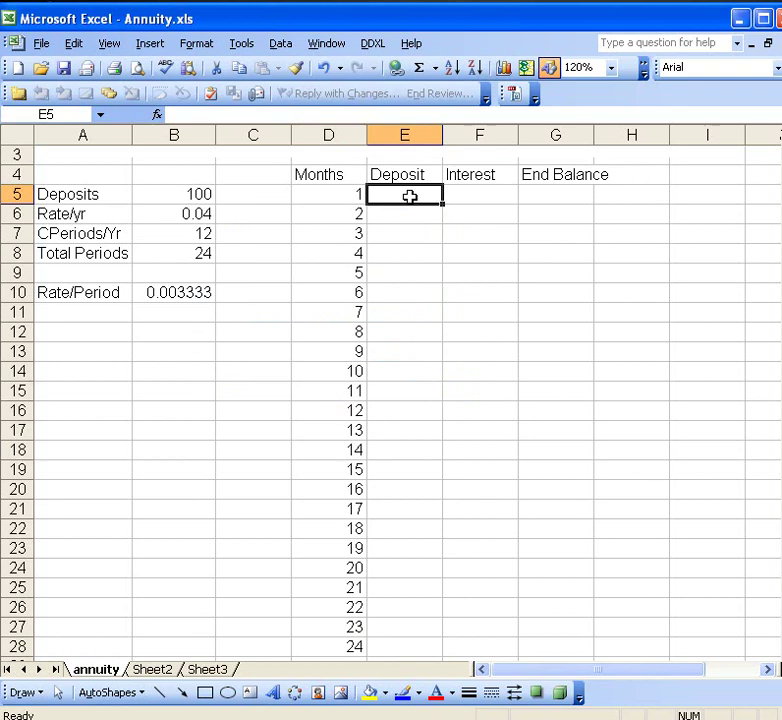
{"action": "type", "text": "="}
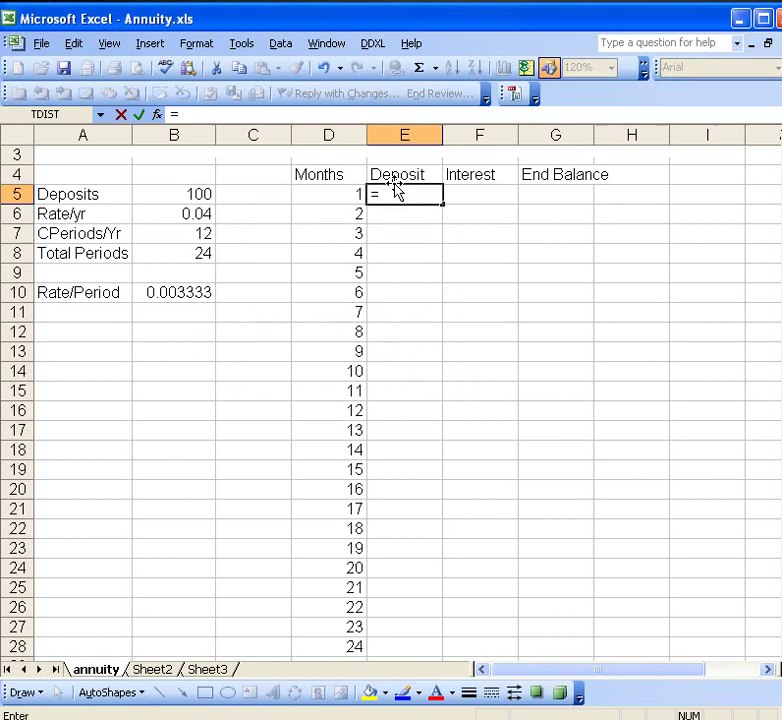
{"action": "left_click", "coordinate": [190, 197]}
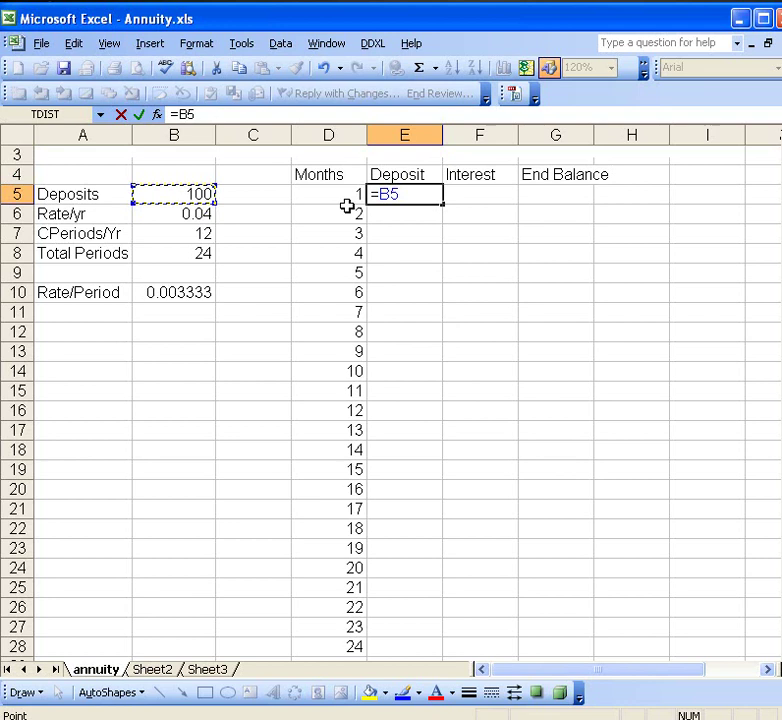
{"action": "key", "text": "F4"}
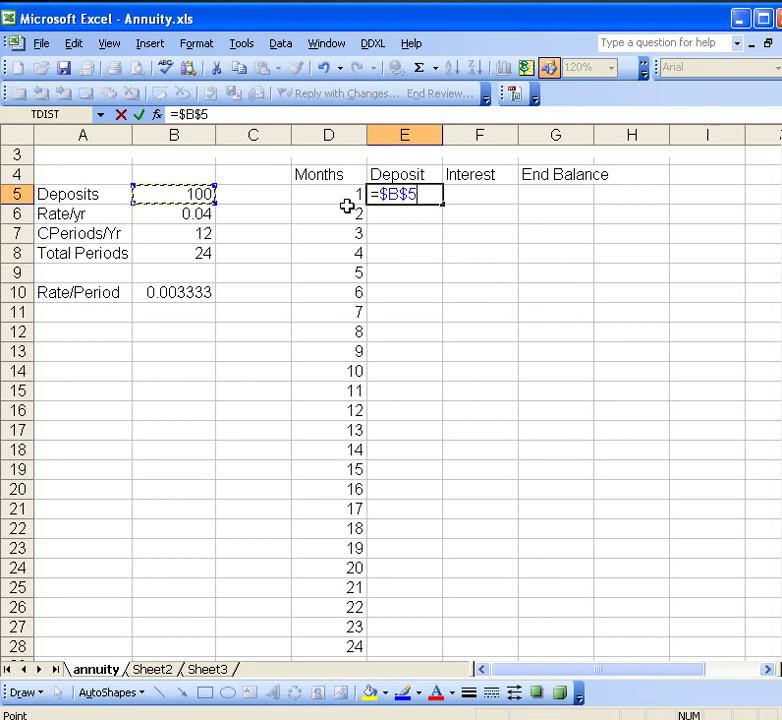
{"action": "key", "text": "Return"}
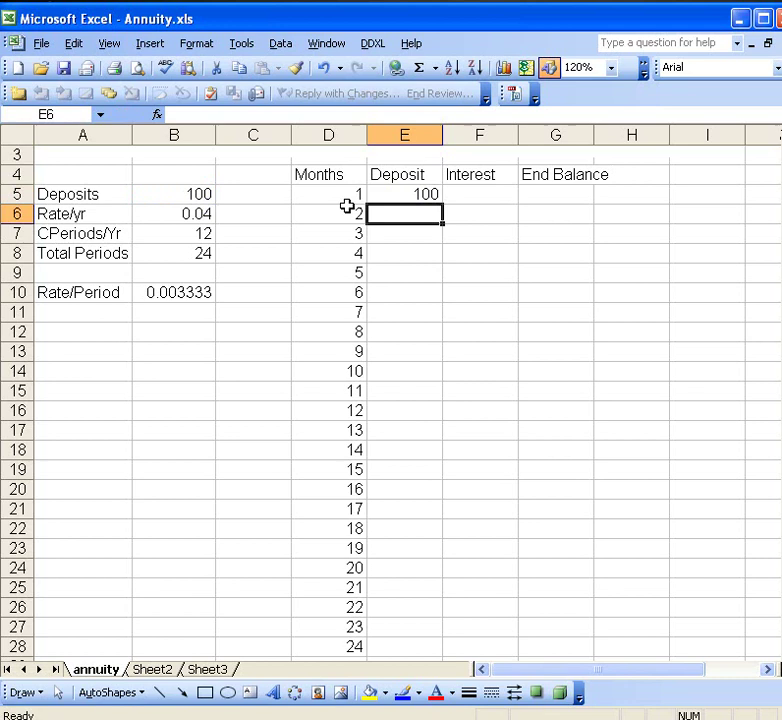
{"action": "left_click", "coordinate": [428, 196]}
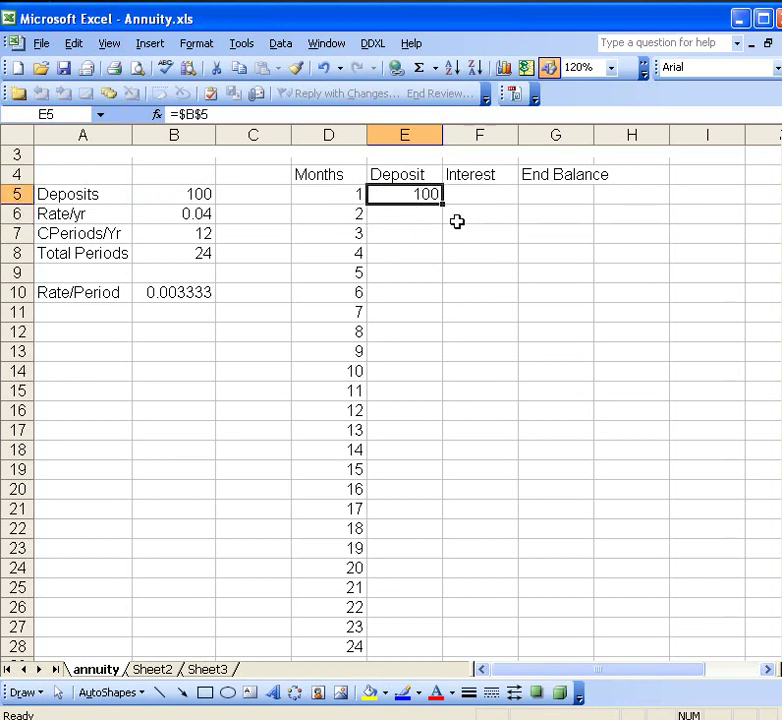
{"action": "double_click", "coordinate": [443, 203]}
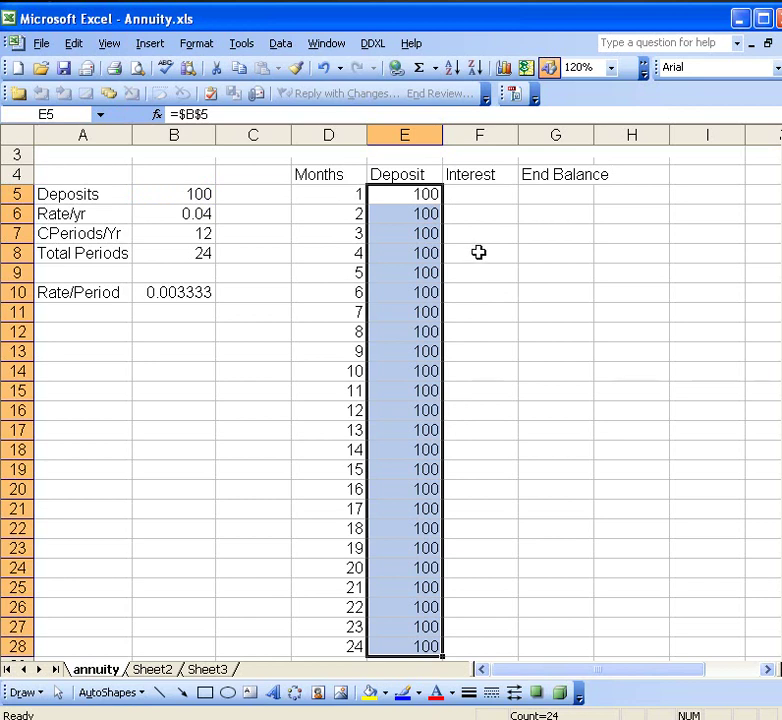
{"action": "left_click", "coordinate": [489, 199]}
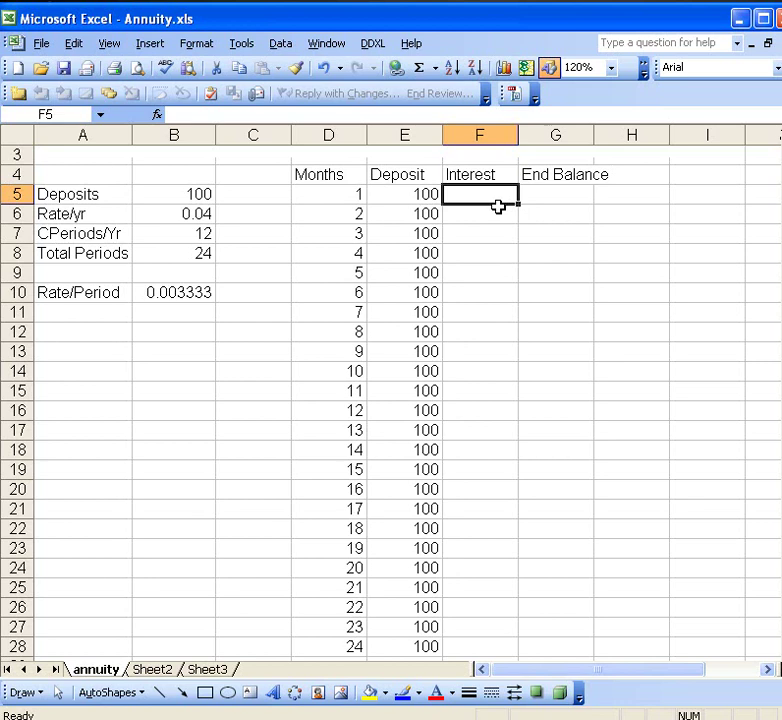
- Enter 0 as month-1 interest in F5 and =E5+F5 in G5, giving 100
{"action": "type", "text": "0"}
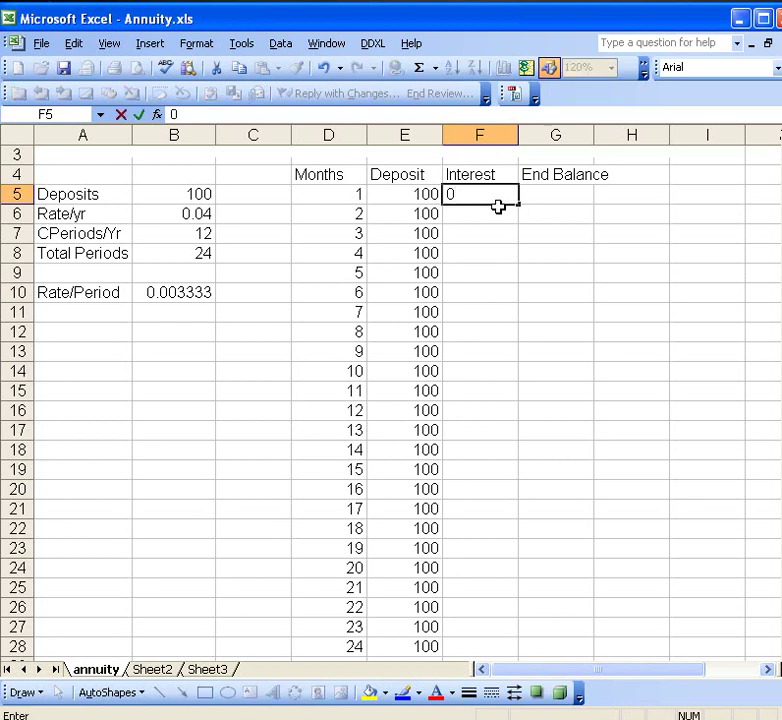
{"action": "key", "text": "Tab"}
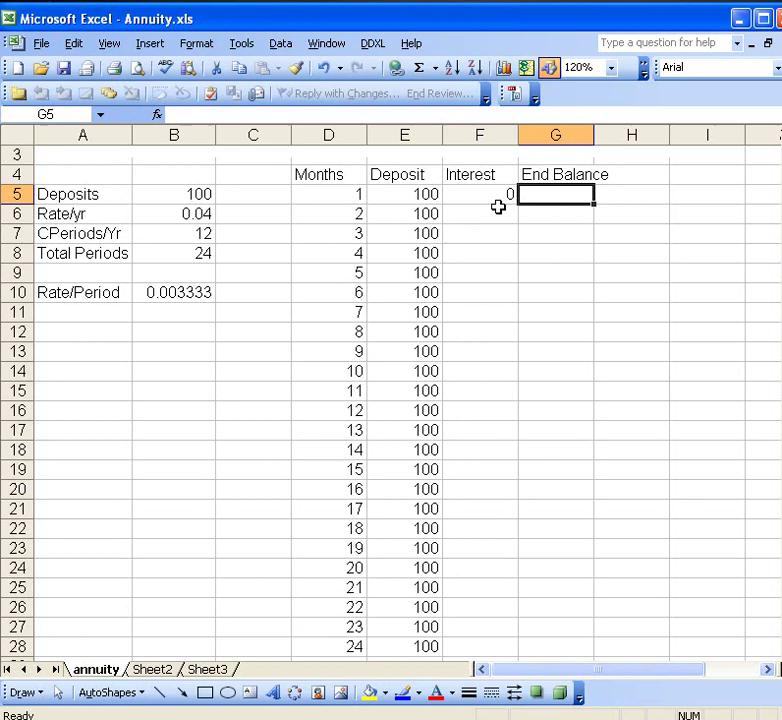
{"action": "type", "text": "="}
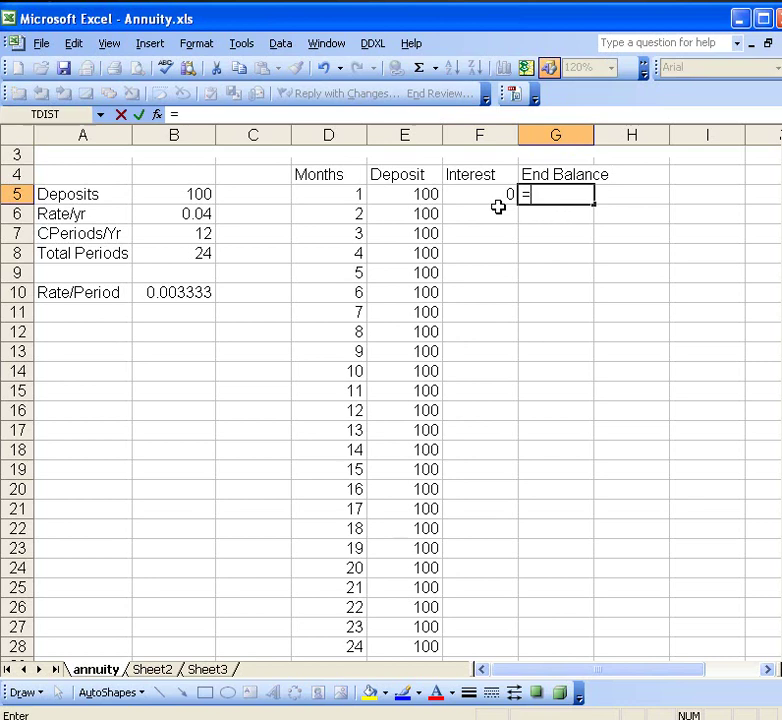
{"action": "left_click", "coordinate": [428, 194]}
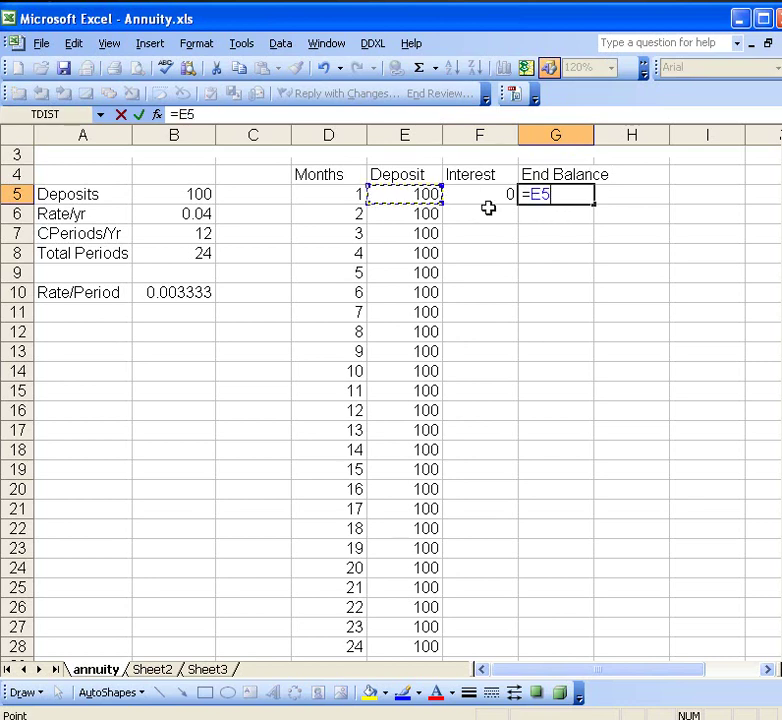
{"action": "type", "text": "+"}
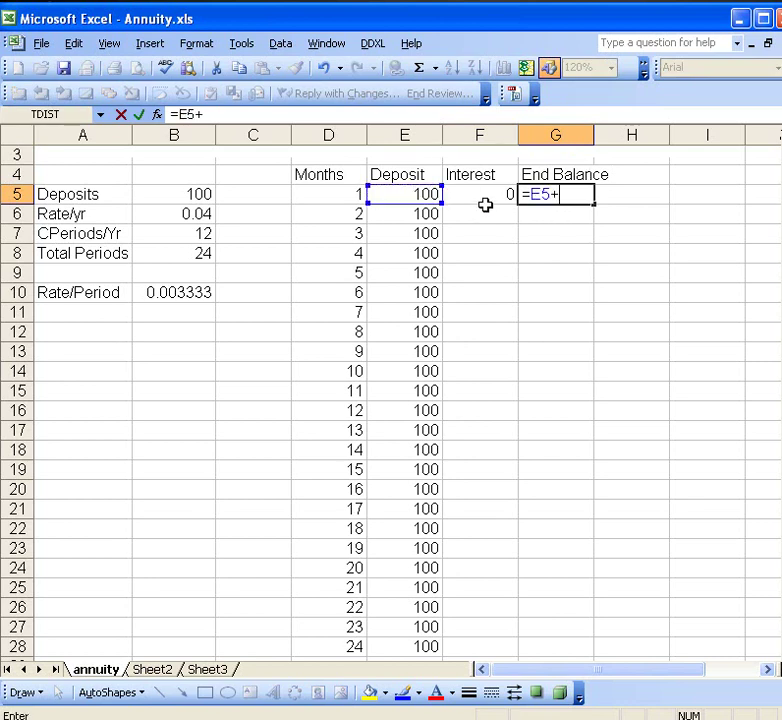
{"action": "left_click", "coordinate": [498, 196]}
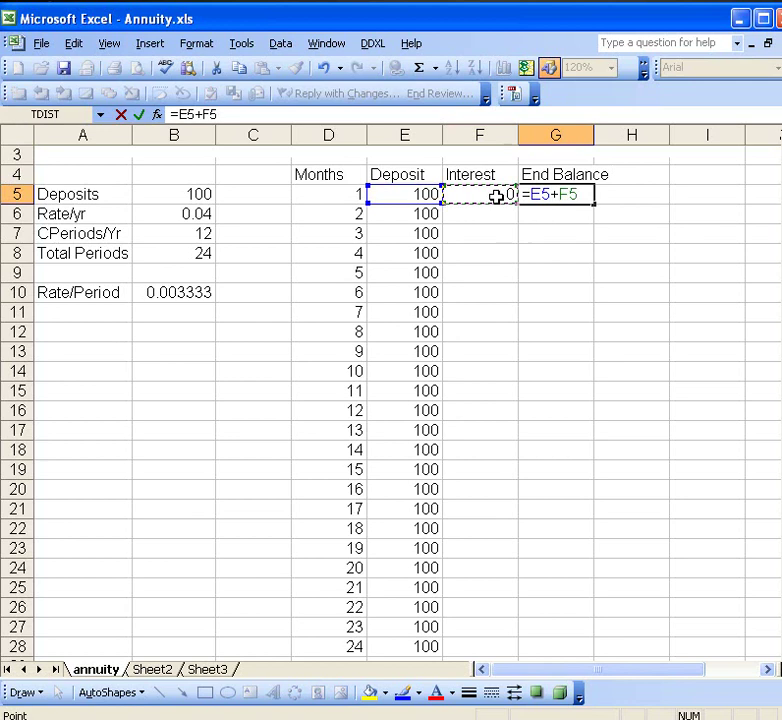
{"action": "key", "text": "Return"}
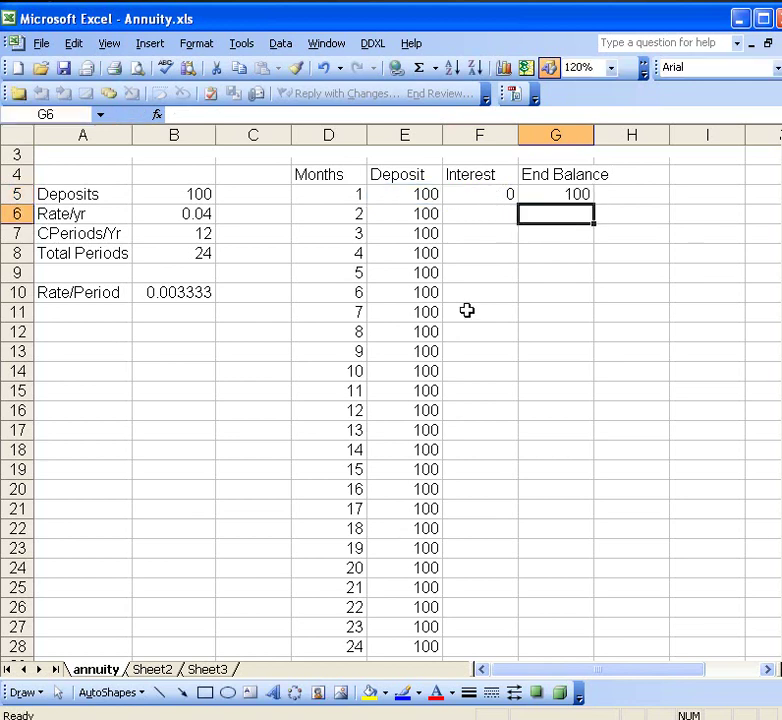
- Enter =G5*$B$10 in F6 for a month-2 interest of 0.33333
{"action": "left_click", "coordinate": [490, 221]}
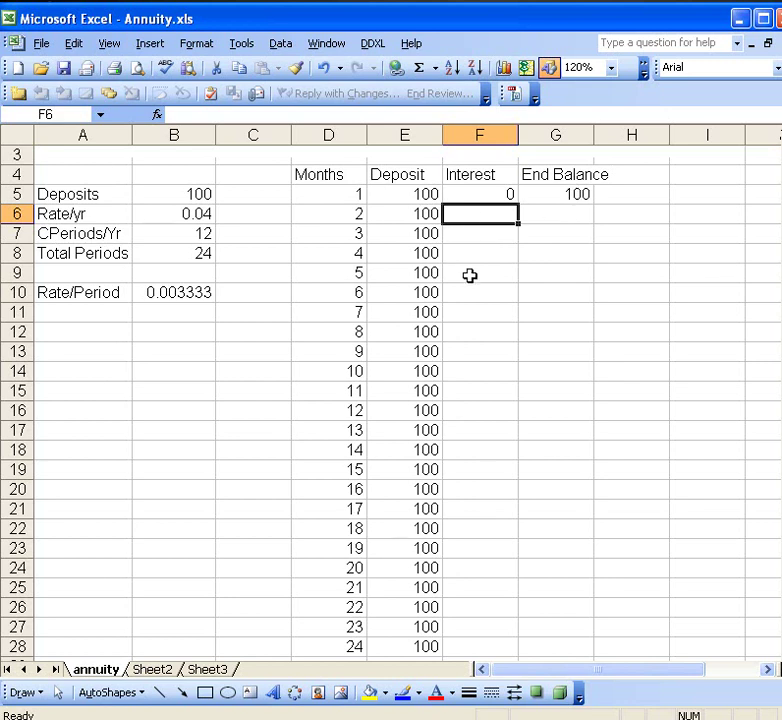
{"action": "type", "text": "="}
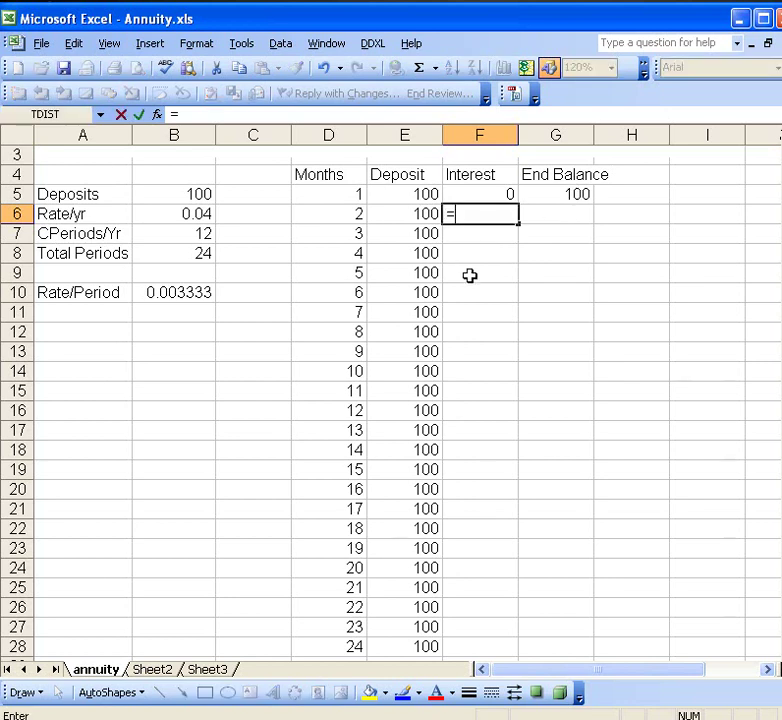
{"action": "left_click", "coordinate": [566, 197]}
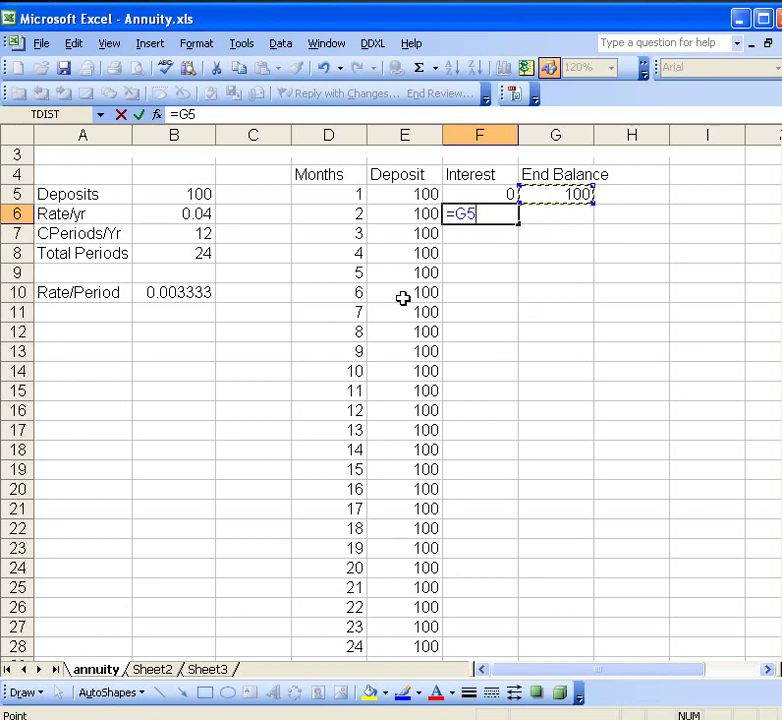
{"action": "type", "text": "*"}
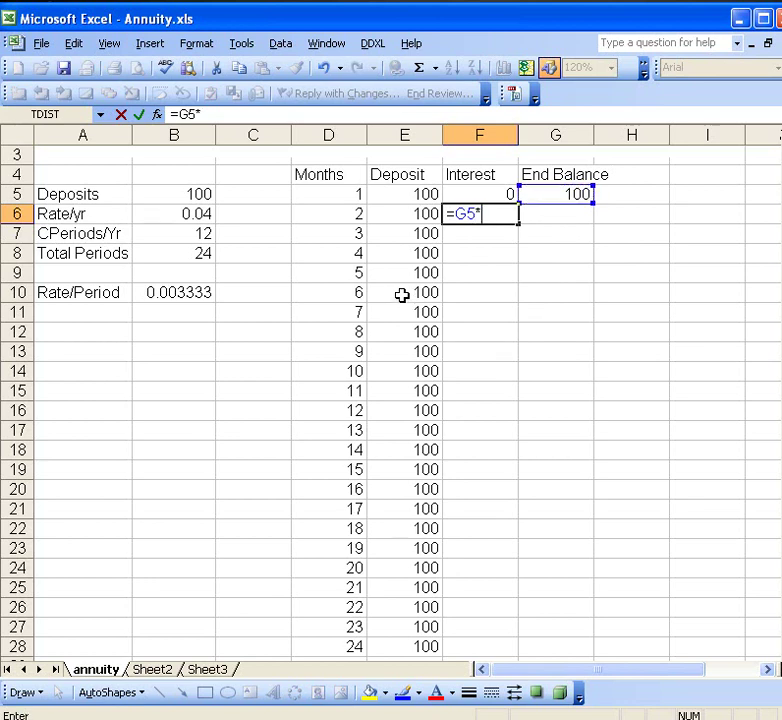
{"action": "left_click", "coordinate": [176, 292]}
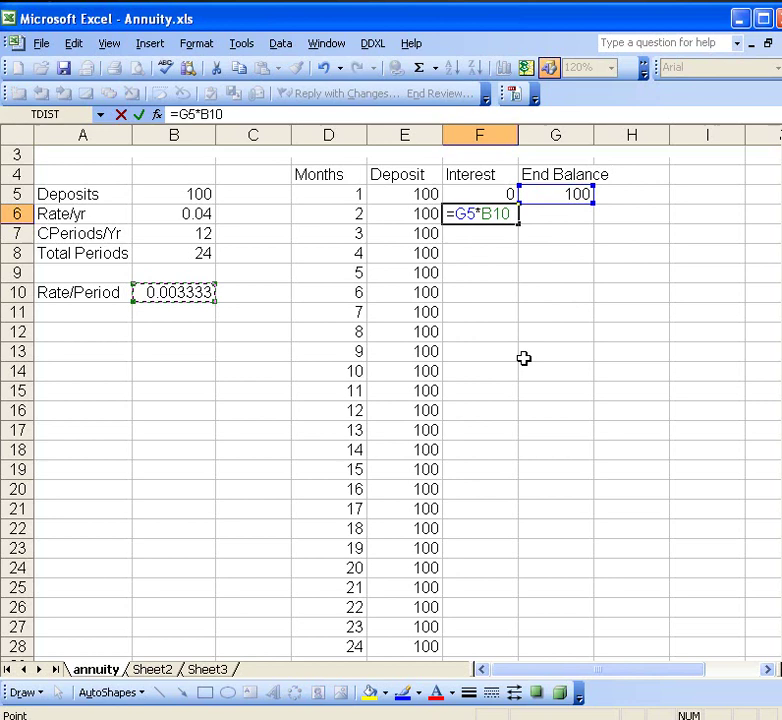
{"action": "key", "text": "F4"}
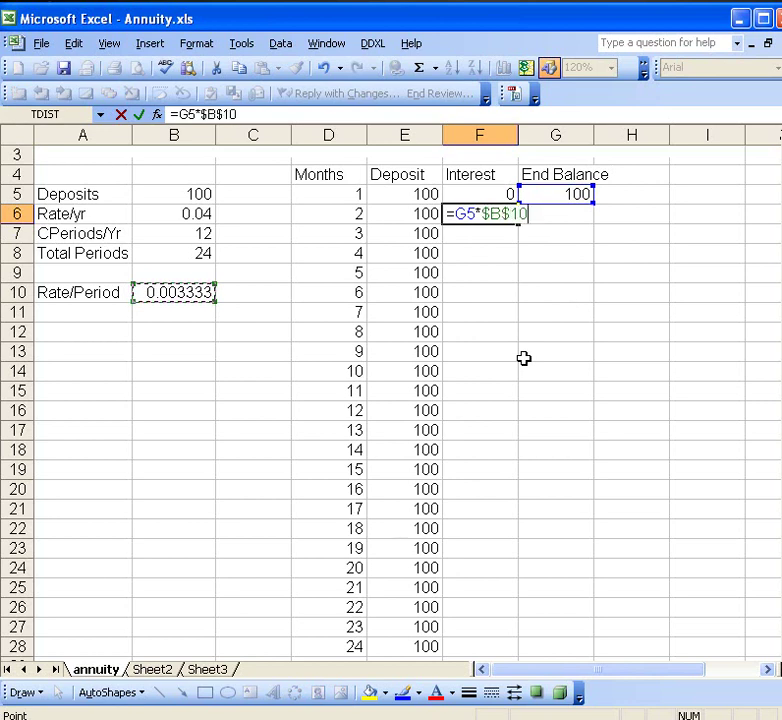
{"action": "key", "text": "Return"}
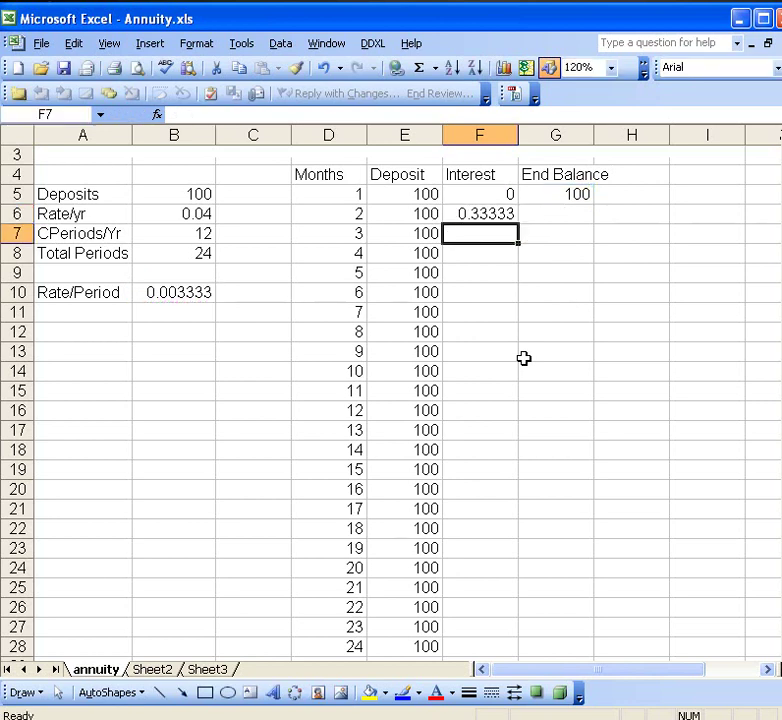
{"action": "key", "text": "Up"}
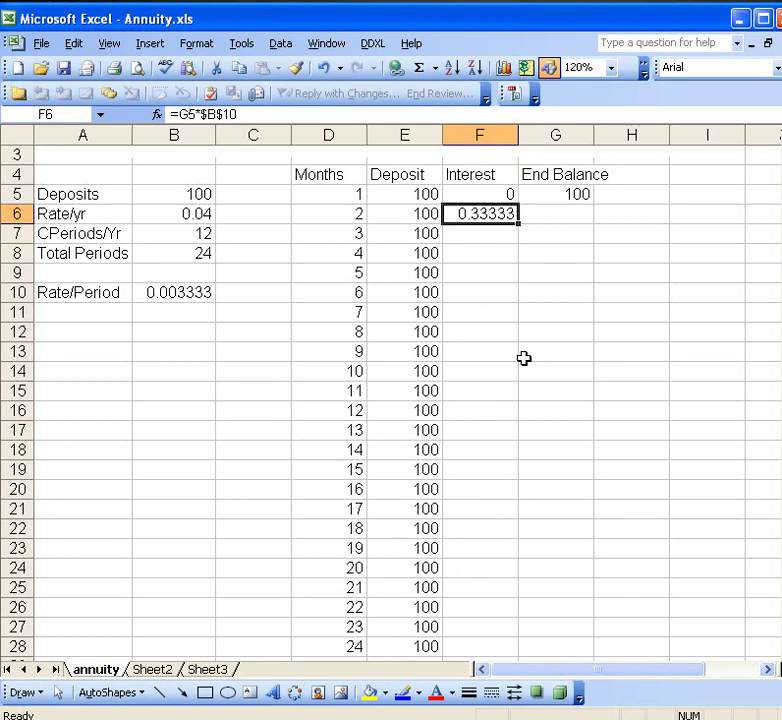
- Enter =G5+F6+E6 in G6 for a month-2 end balance of 200.333
{"action": "key", "text": "Right"}
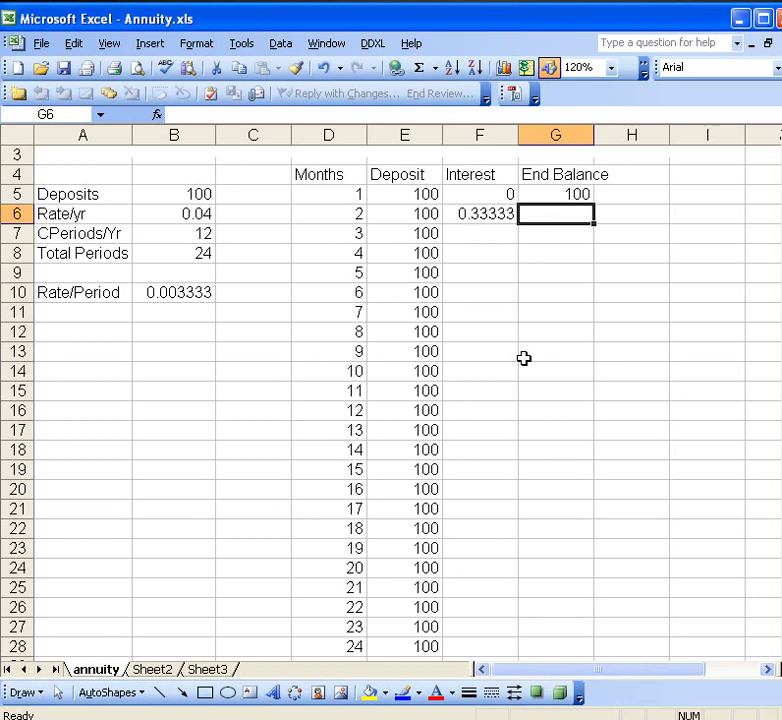
{"action": "type", "text": "="}
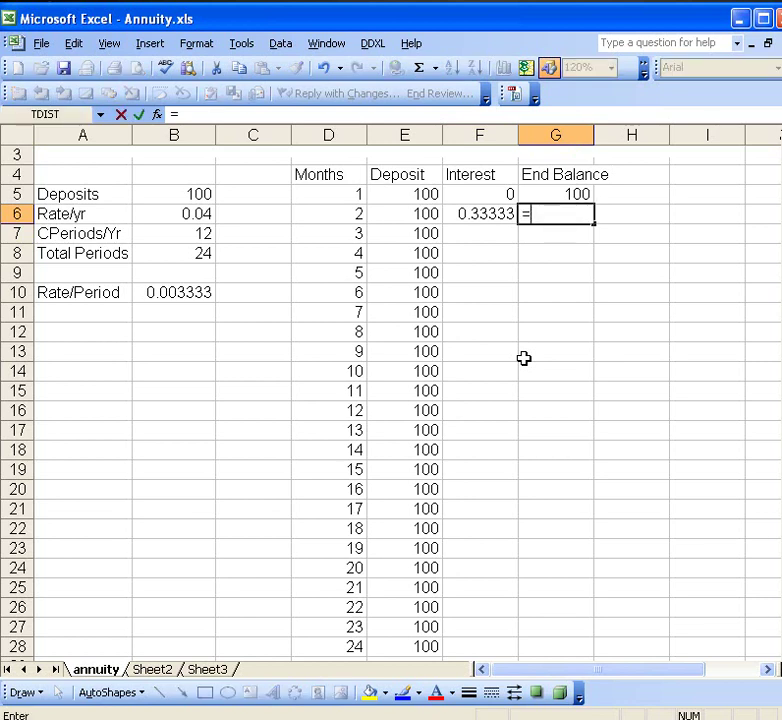
{"action": "left_click", "coordinate": [575, 193]}
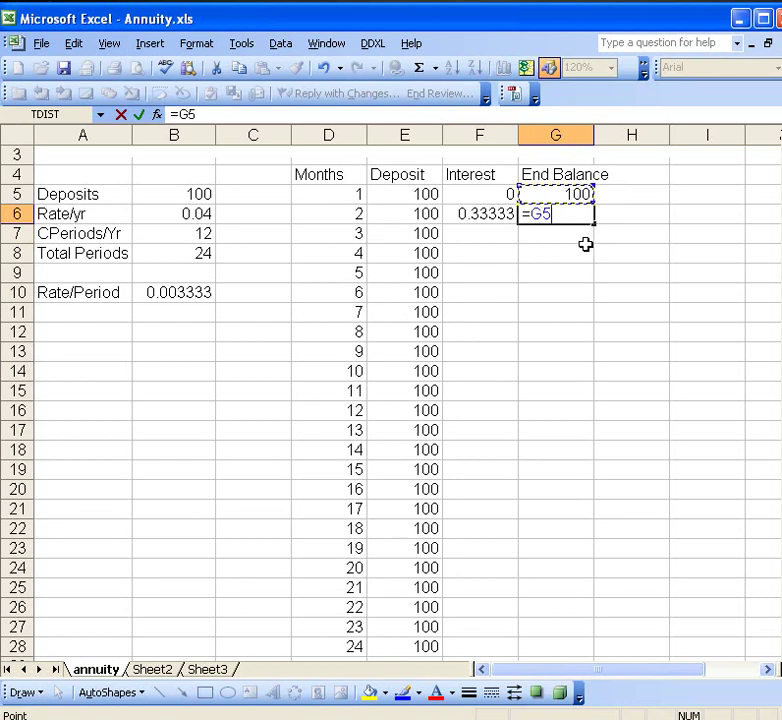
{"action": "type", "text": "+"}
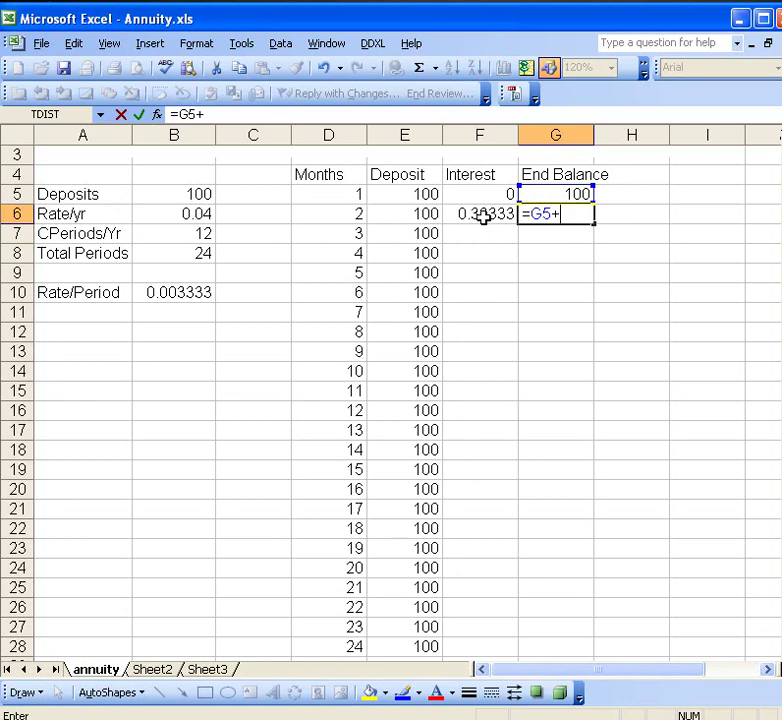
{"action": "left_click", "coordinate": [485, 216]}
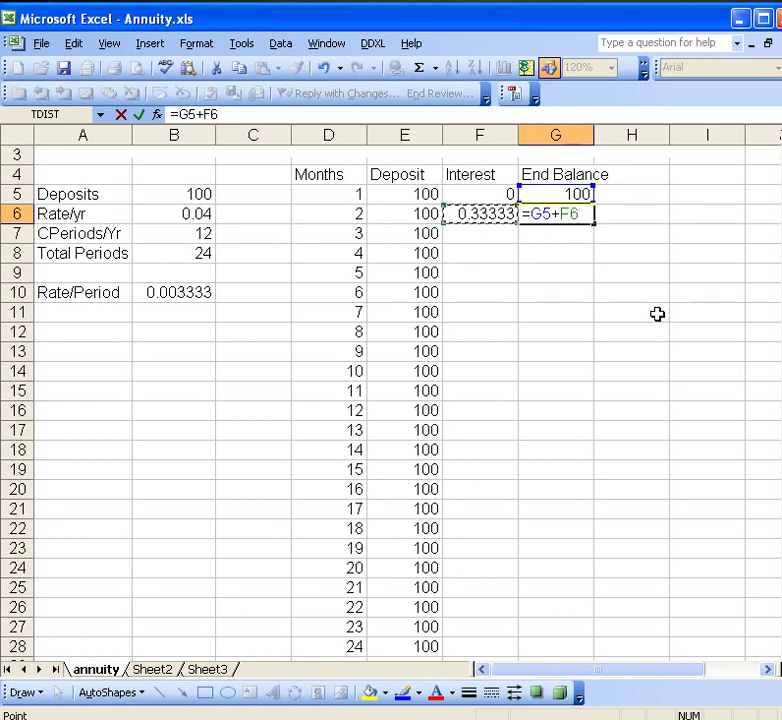
{"action": "type", "text": "+"}
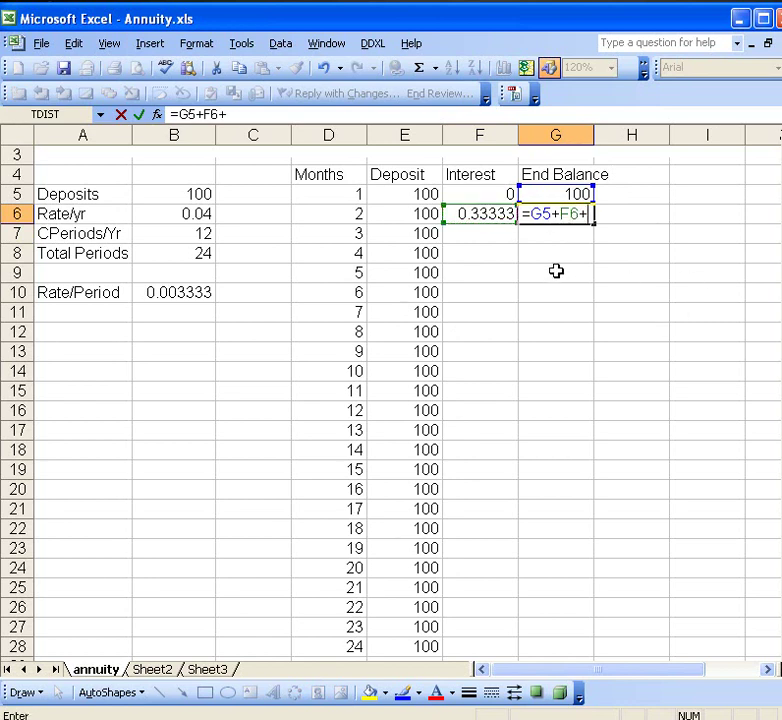
{"action": "left_click", "coordinate": [415, 213]}
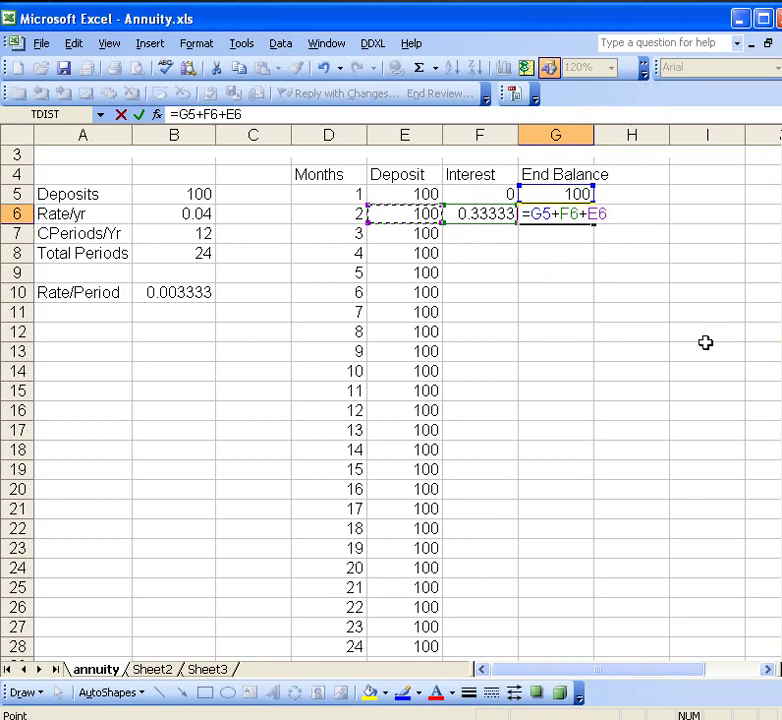
{"action": "key", "text": "Return"}
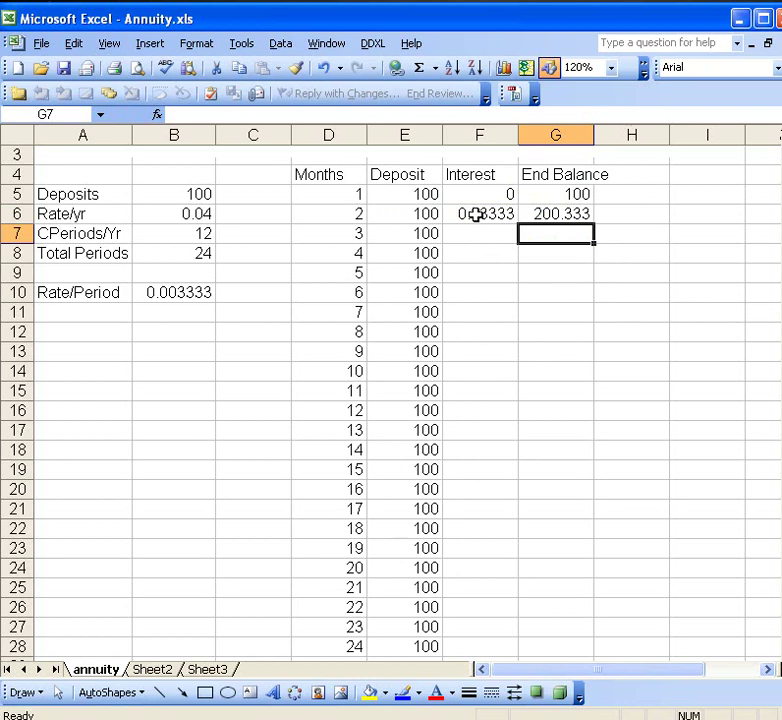
- Copy the F6:G6 formulas down to row 28, ending at a balance of 2494.29
{"action": "left_click_drag", "start_coordinate": [478, 214], "coordinate": [522, 213]}
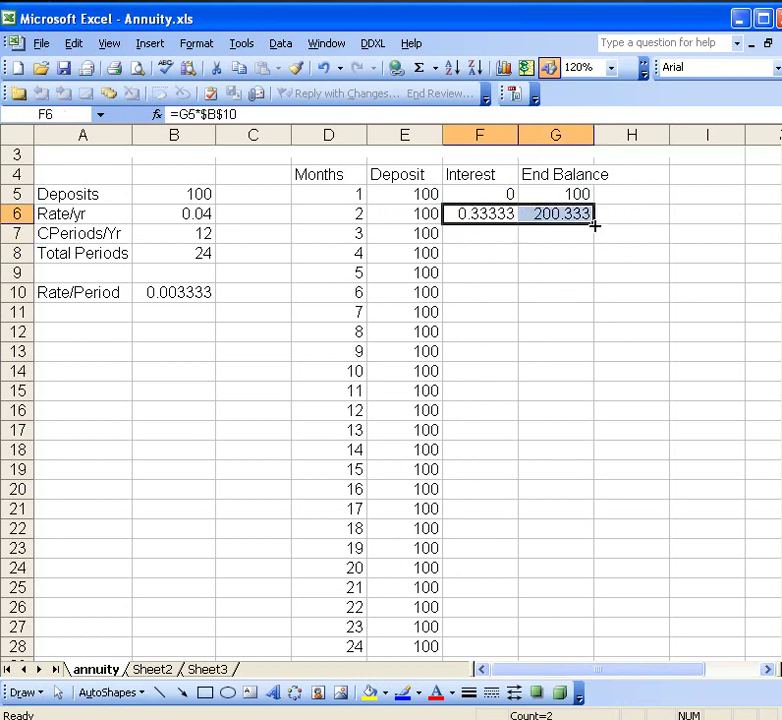
{"action": "double_click", "coordinate": [594, 226]}
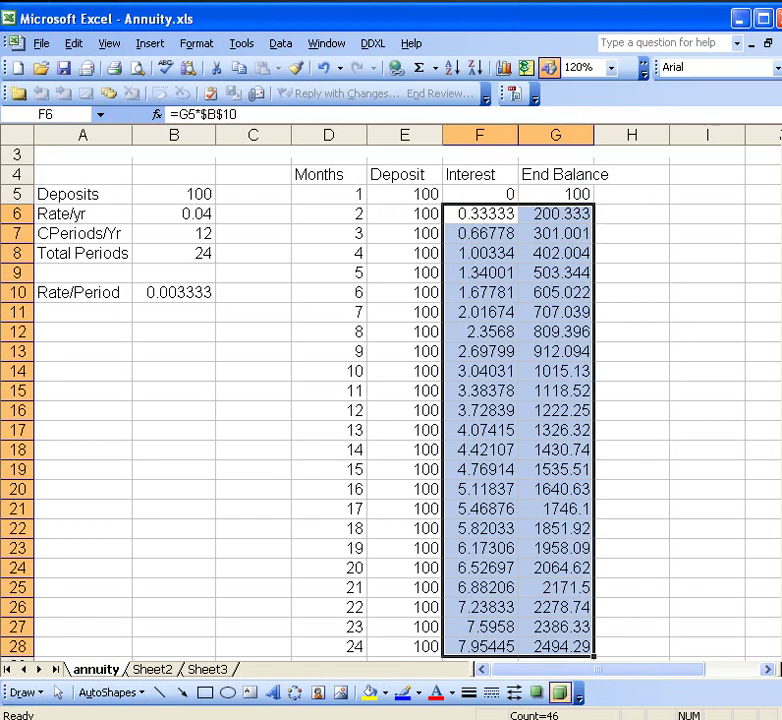
{"action": "left_click", "coordinate": [556, 646]}
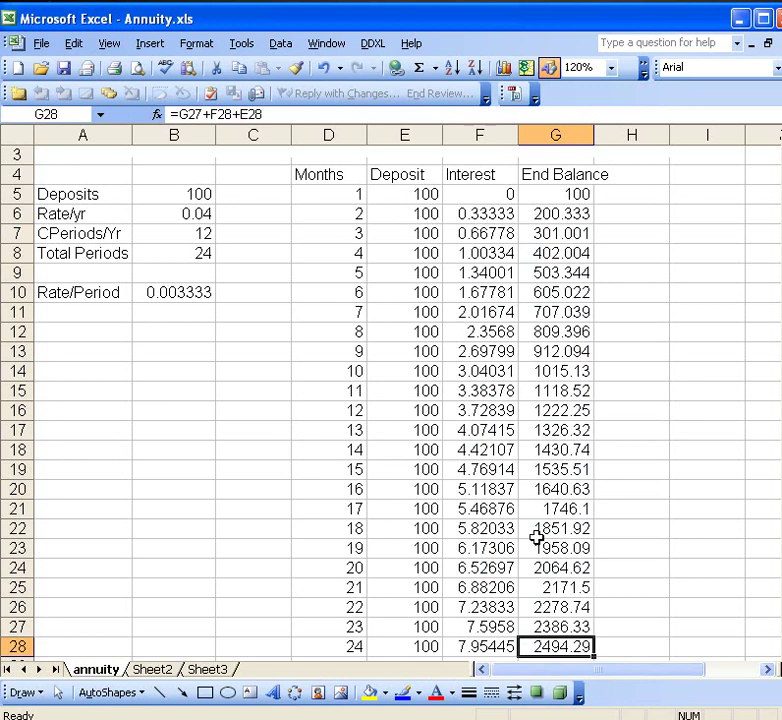
{"action": "left_click", "coordinate": [560, 408]}
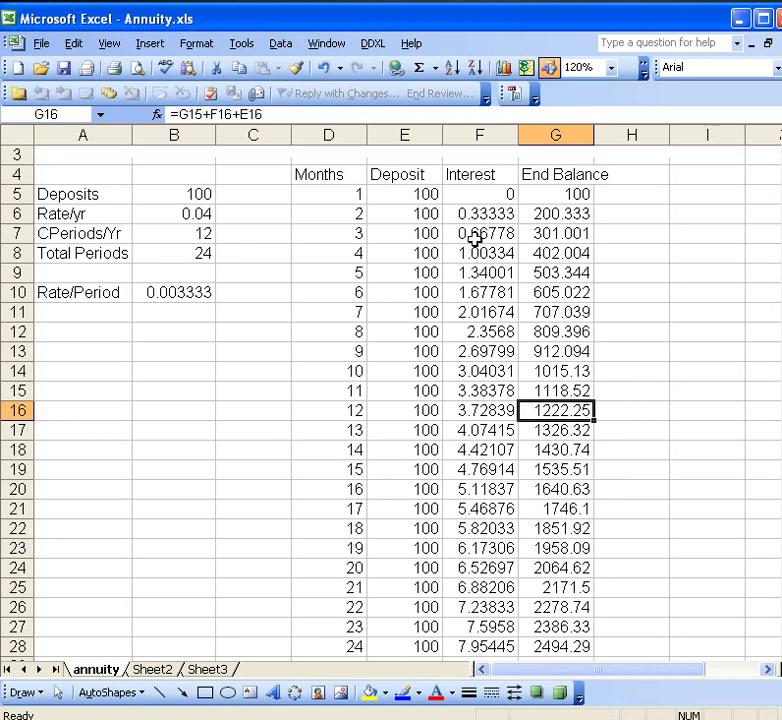
{"action": "left_click", "coordinate": [552, 233]}
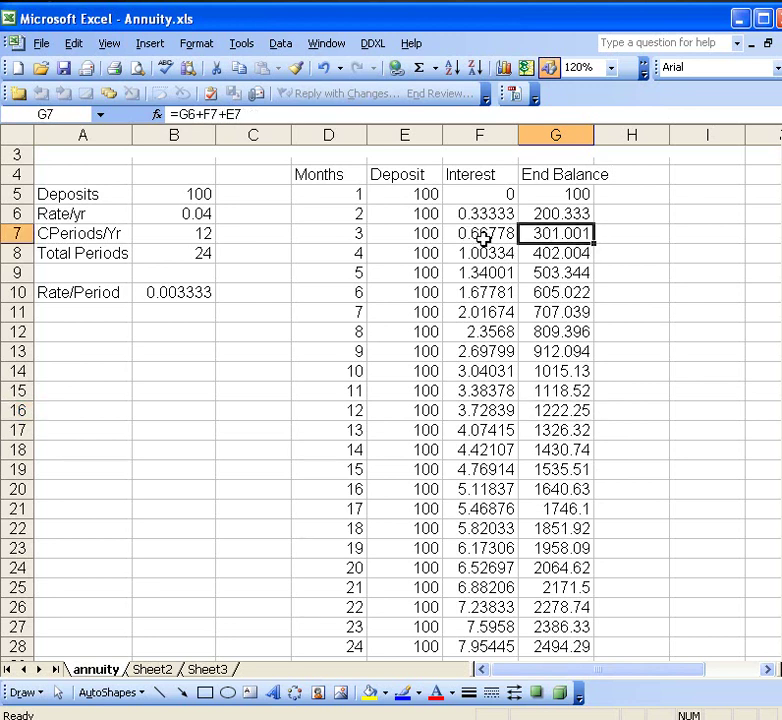